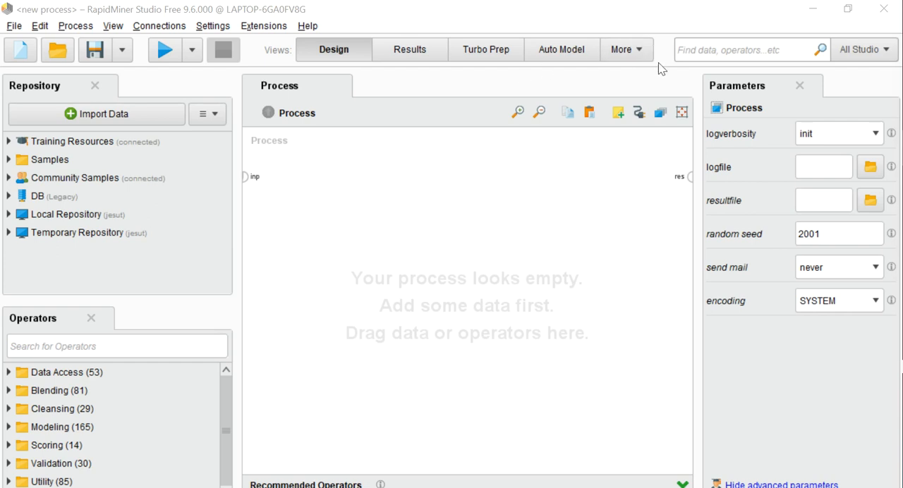
- Find the Read Excel operator by searching for "read ex" and place it on the empty process canvas
click(690, 50)
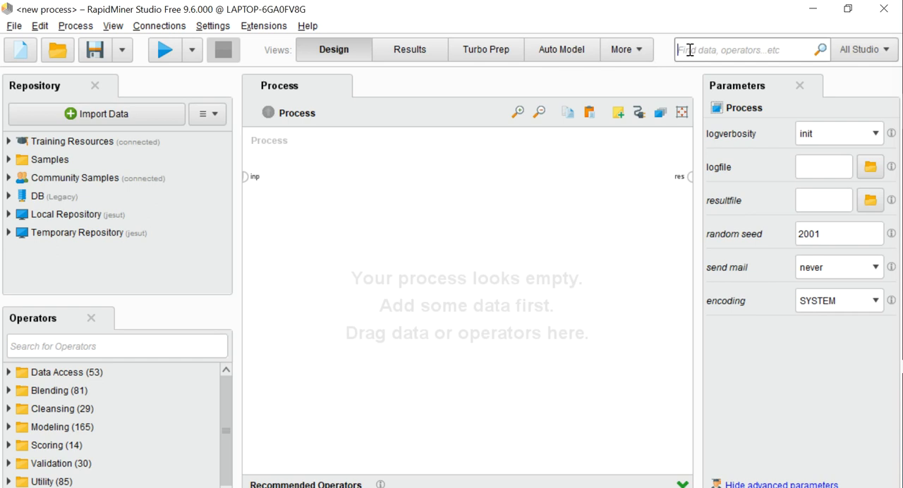
text(read)
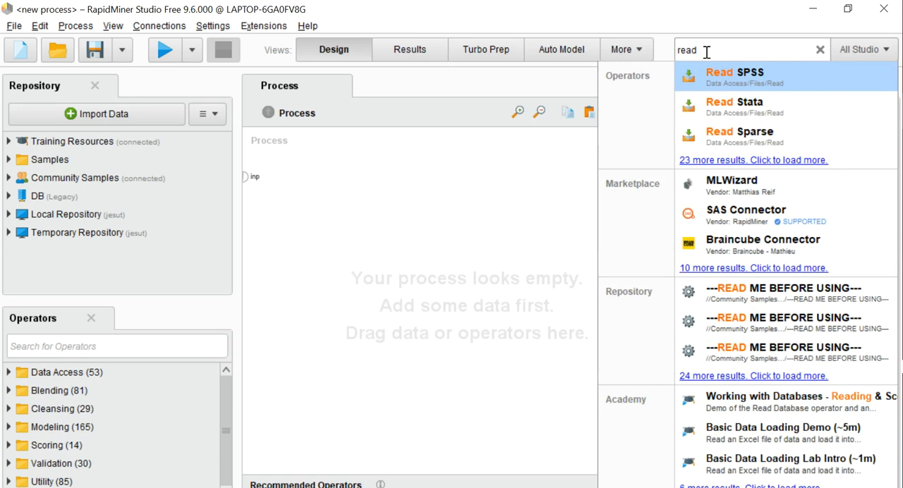
click(706, 52)
click(707, 52)
text(ex)
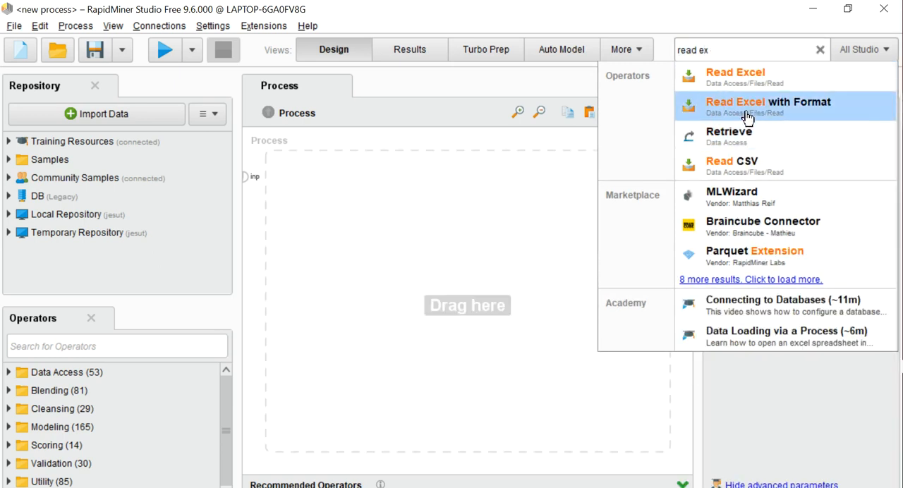
drag(734, 77, 309, 241)
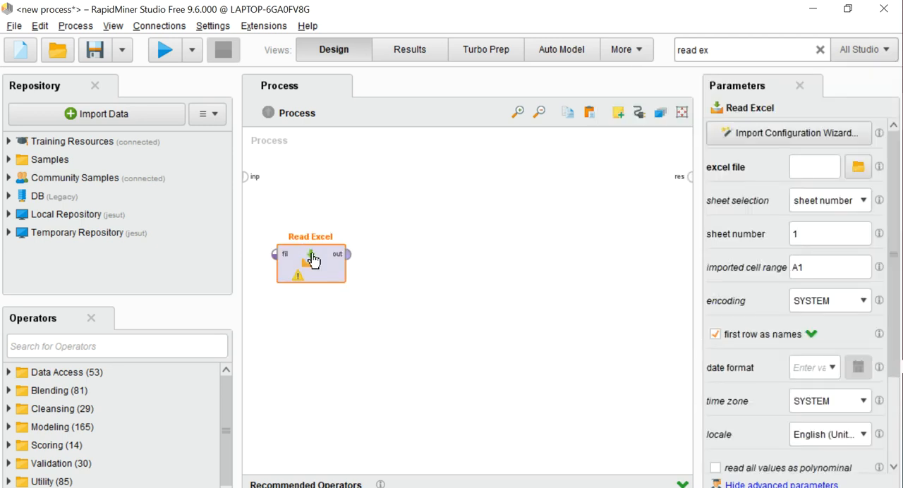
- Configure Read Excel with the import wizard to load Iris.xls from the Bureau folder, keeping the default cell selection and column formats
click(789, 134)
click(187, 144)
click(187, 144)
click(187, 144)
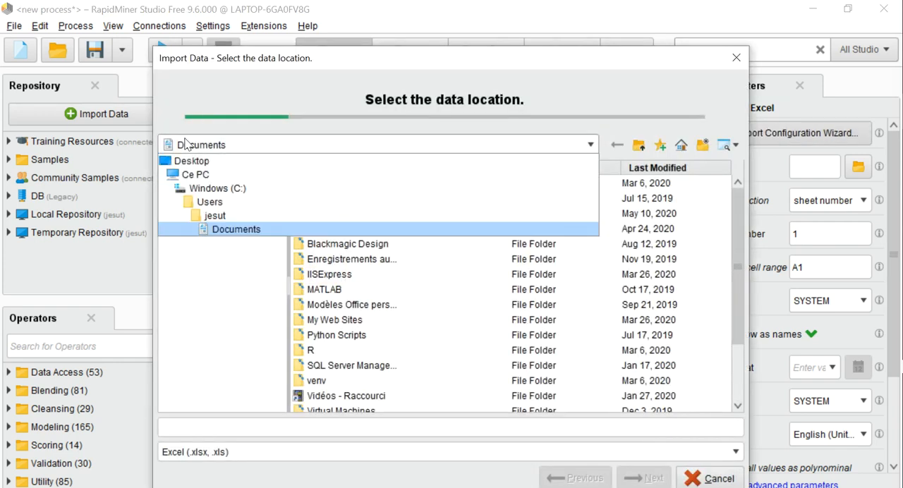
click(192, 177)
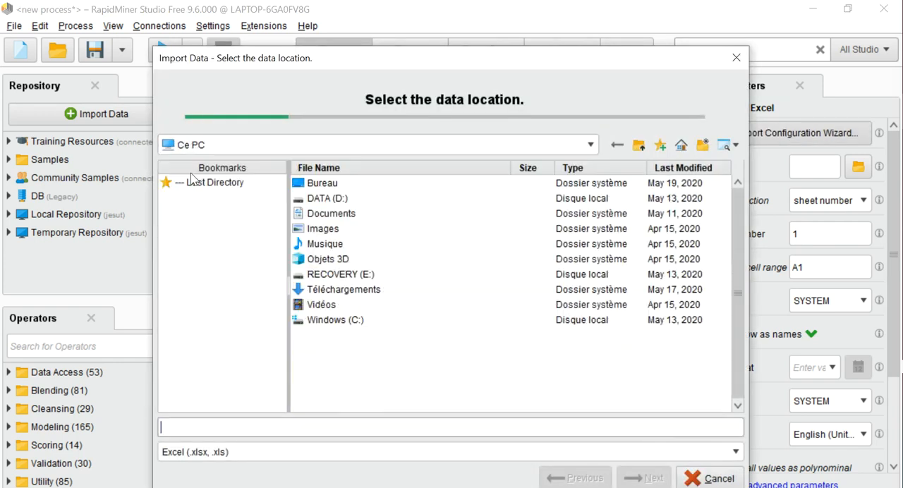
double_click(321, 184)
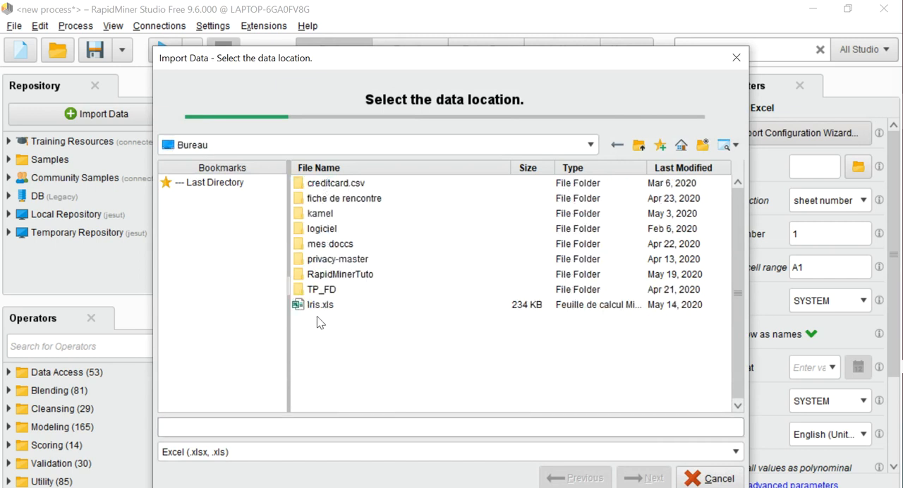
click(319, 305)
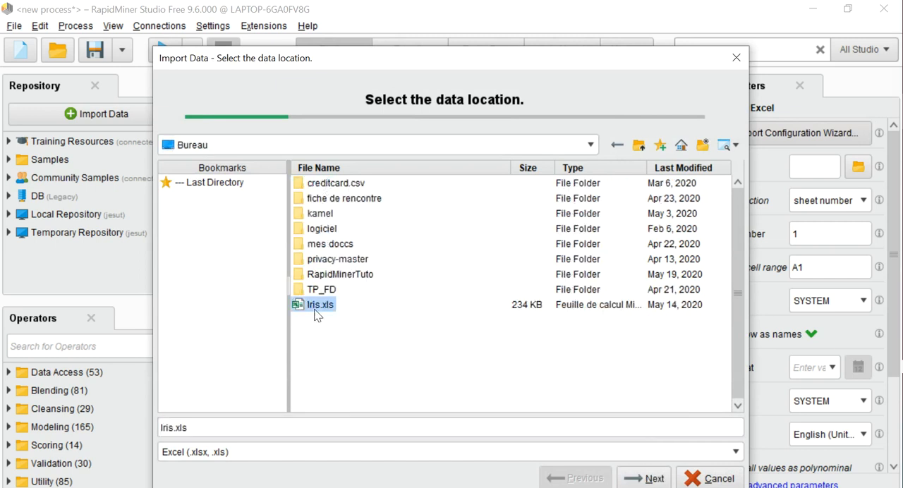
click(651, 480)
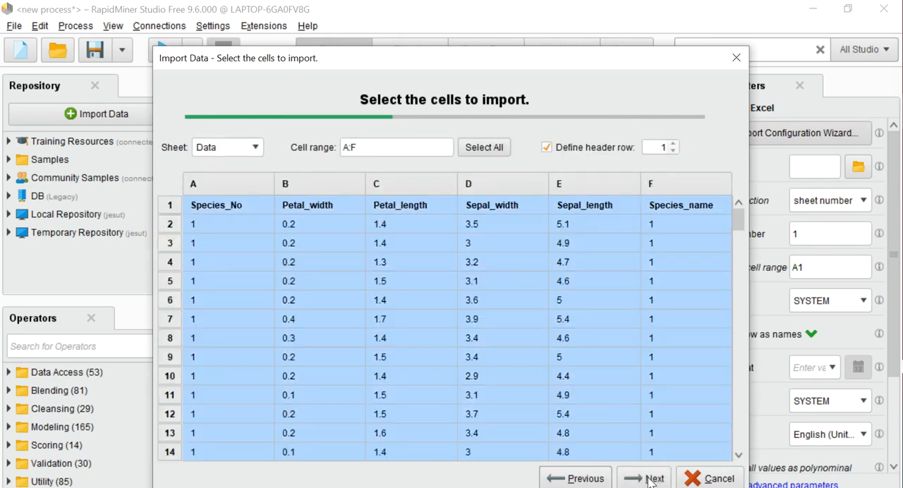
click(651, 480)
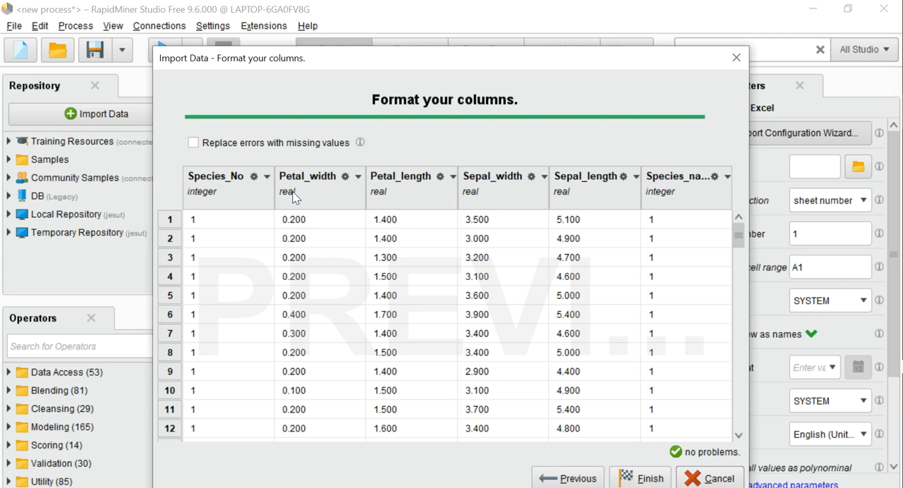
click(638, 484)
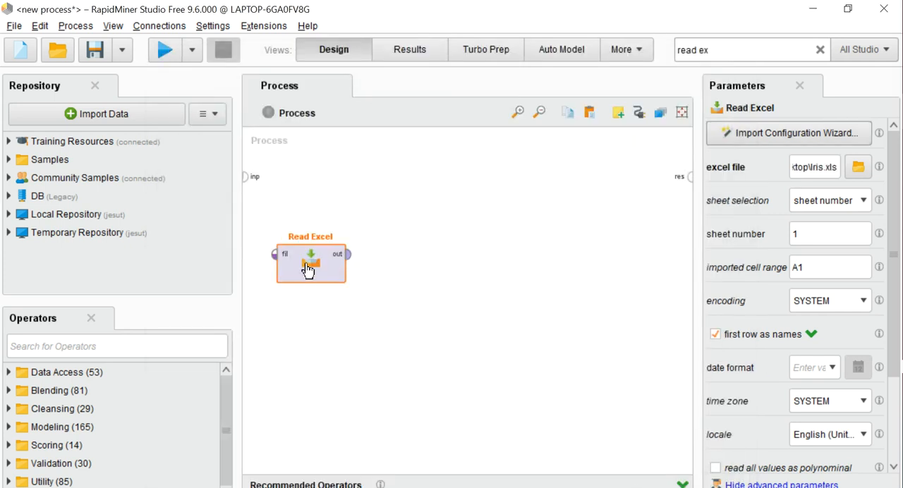
- Move Read Excel higher on the canvas, add a Select Attributes operator below it, and connect Read Excel's output to its example input
drag(309, 270, 317, 224)
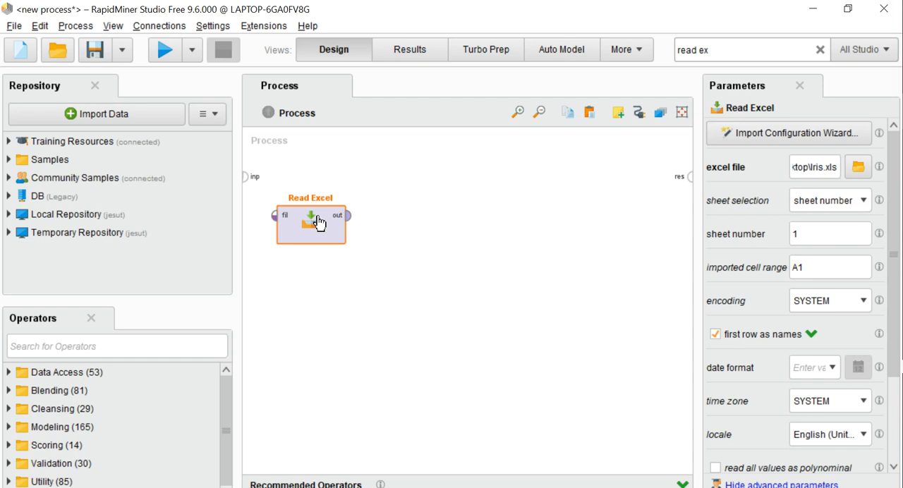
click(747, 51)
key(BackSpace)
text(se)
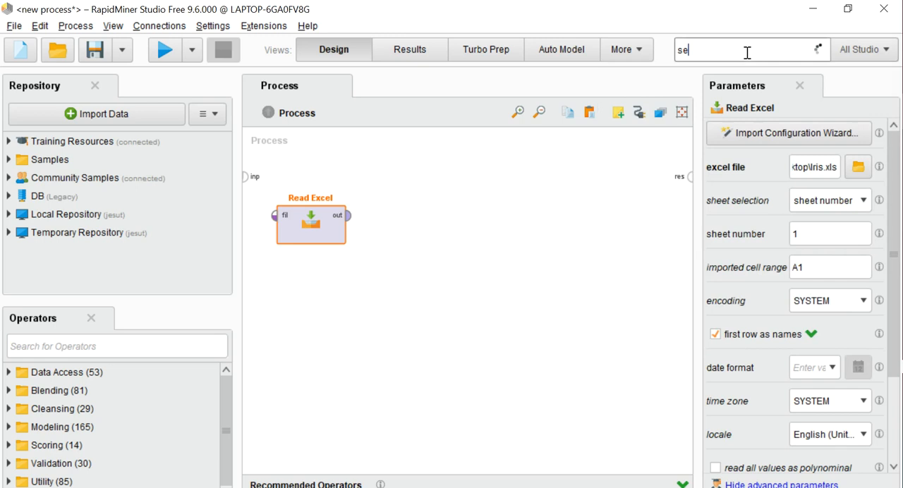
text(lec)
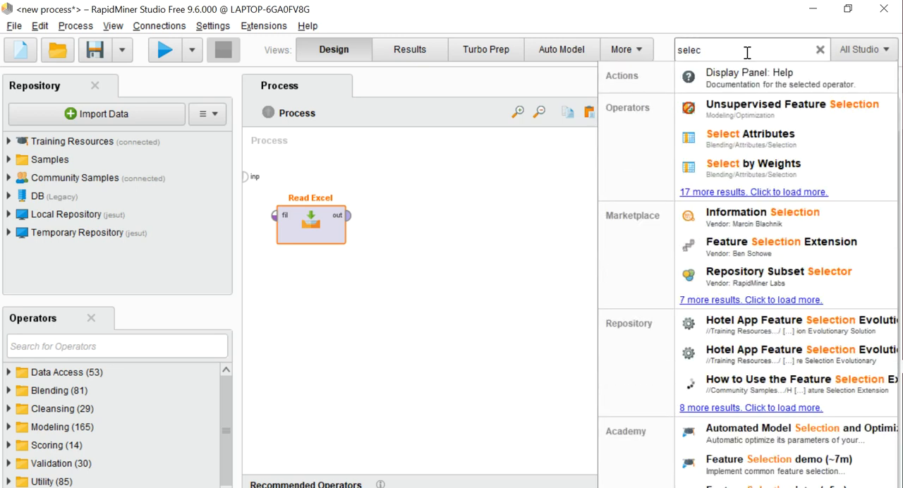
drag(735, 141, 313, 281)
drag(346, 217, 275, 293)
- Set Select Attributes to filter type single with attribute Species_No and enable invert selection
click(303, 311)
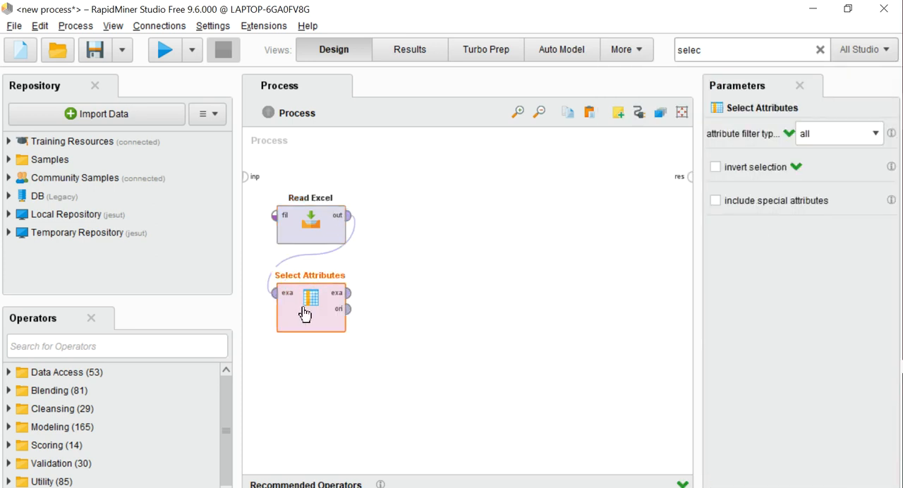
click(875, 138)
click(811, 164)
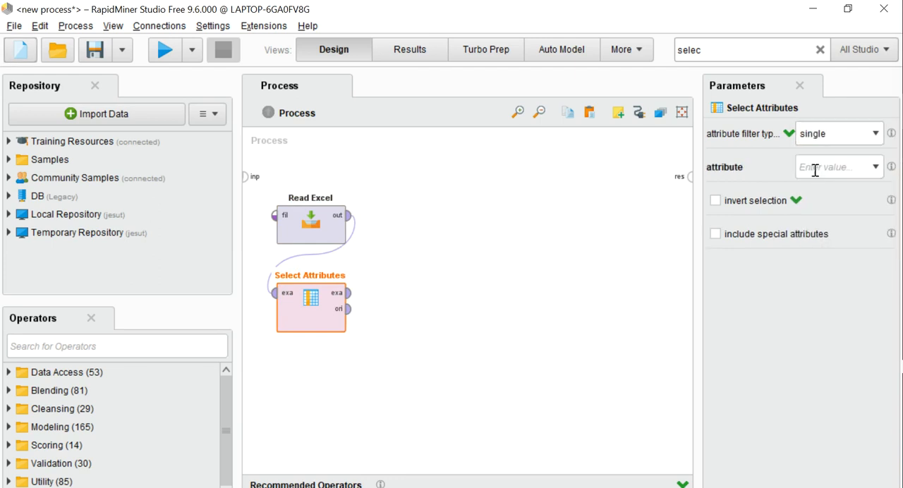
click(875, 167)
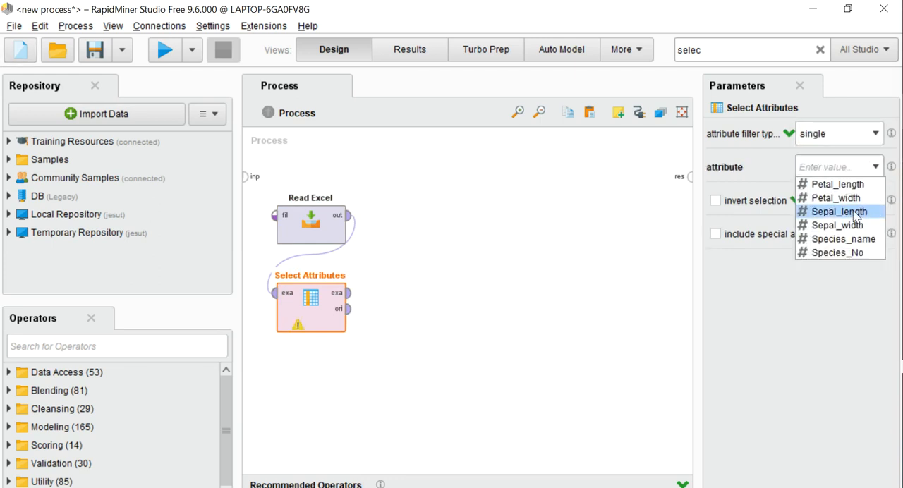
click(846, 252)
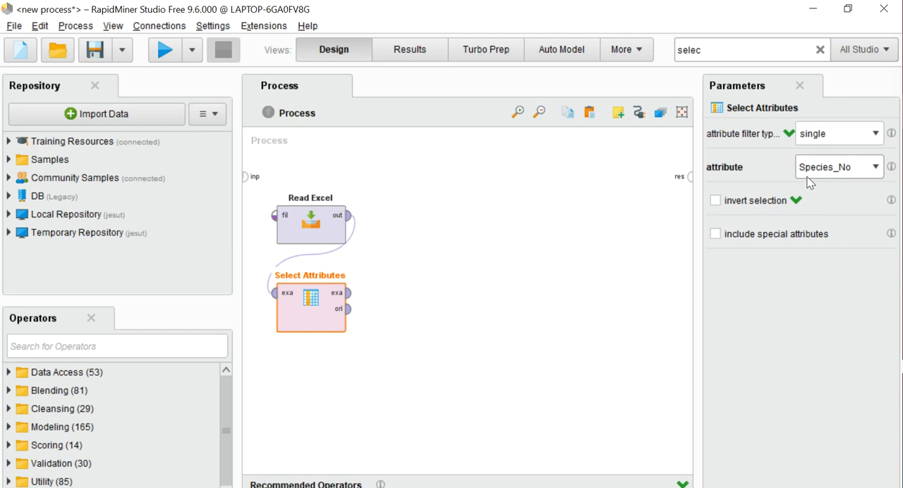
click(711, 201)
- Add a Numerical to Binominal operator below Select Attributes and connect the example output to its input
double_click(707, 48)
key(BackSpace)
text(numer)
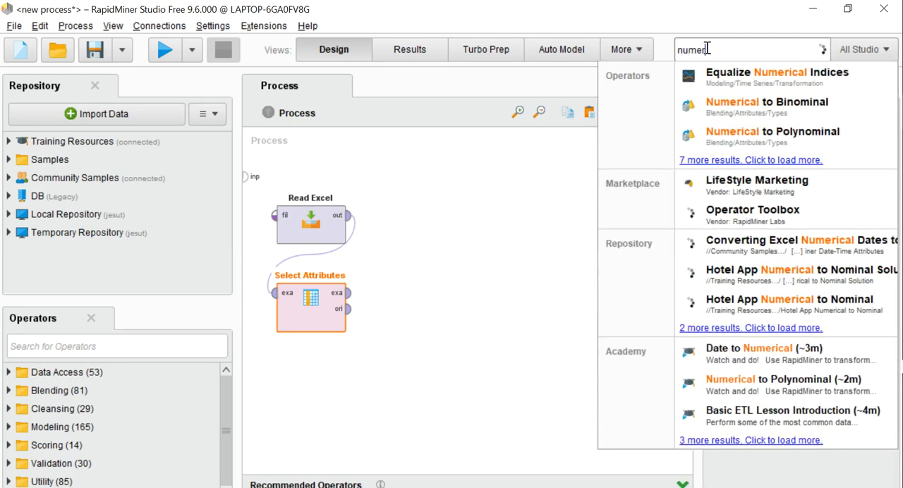
drag(752, 107, 302, 379)
drag(348, 293, 298, 376)
- Set Numerical to Binominal to filter type single with attribute Species_name
click(306, 385)
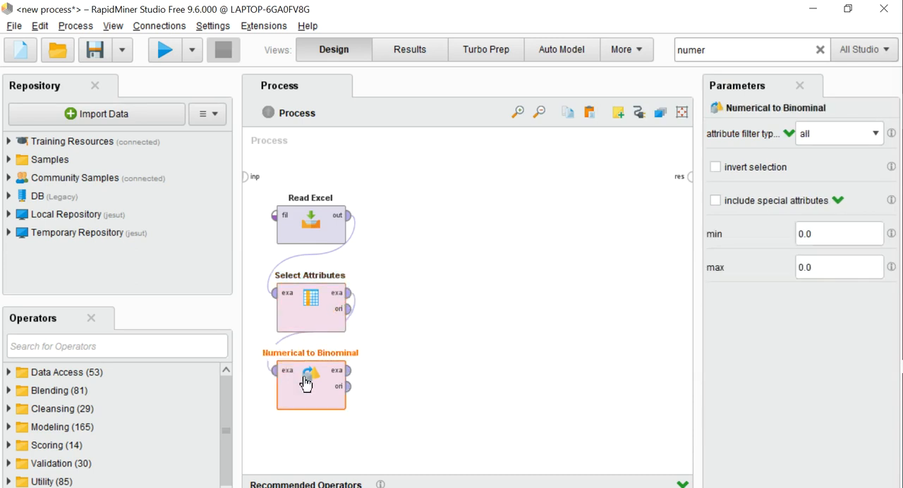
click(874, 134)
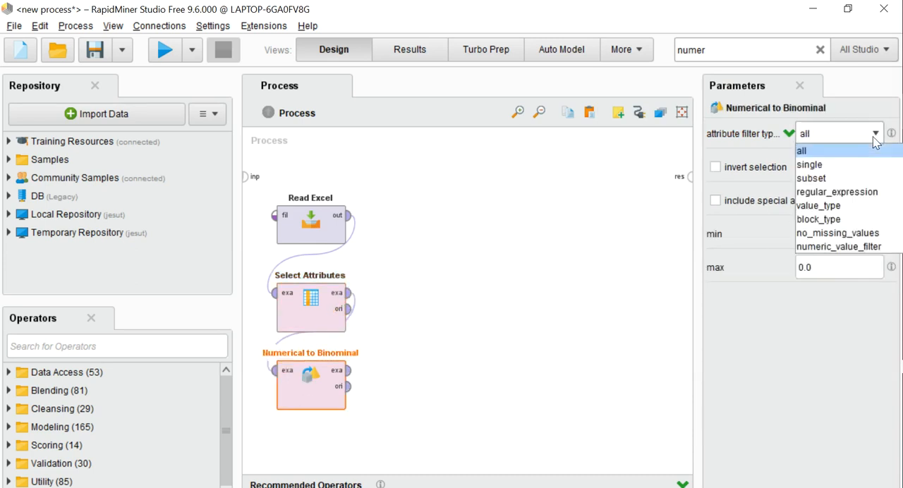
click(820, 168)
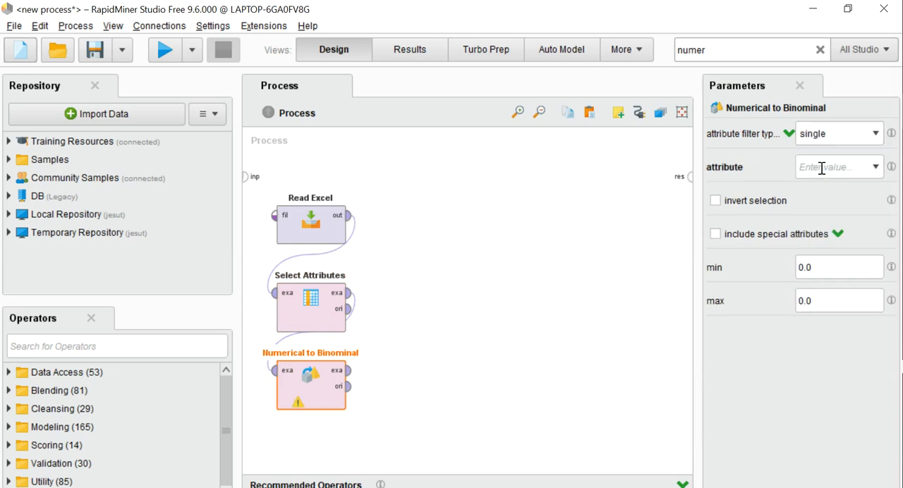
click(875, 169)
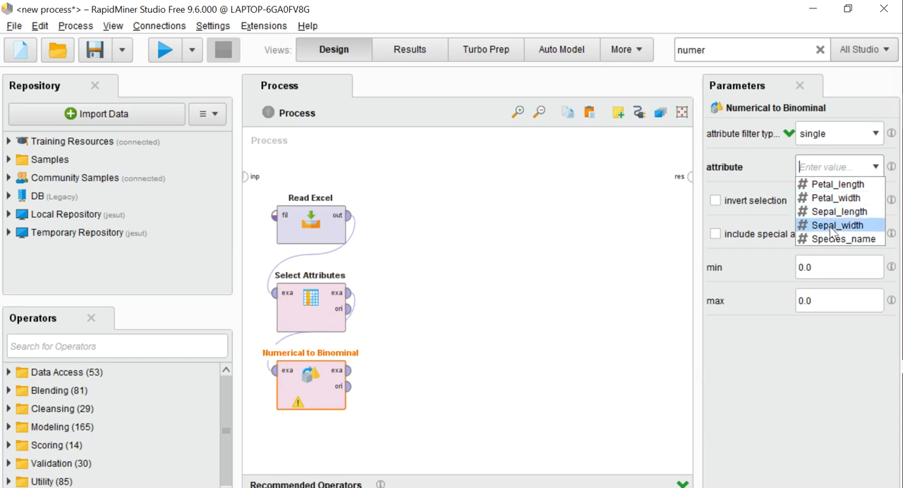
click(855, 242)
click(855, 240)
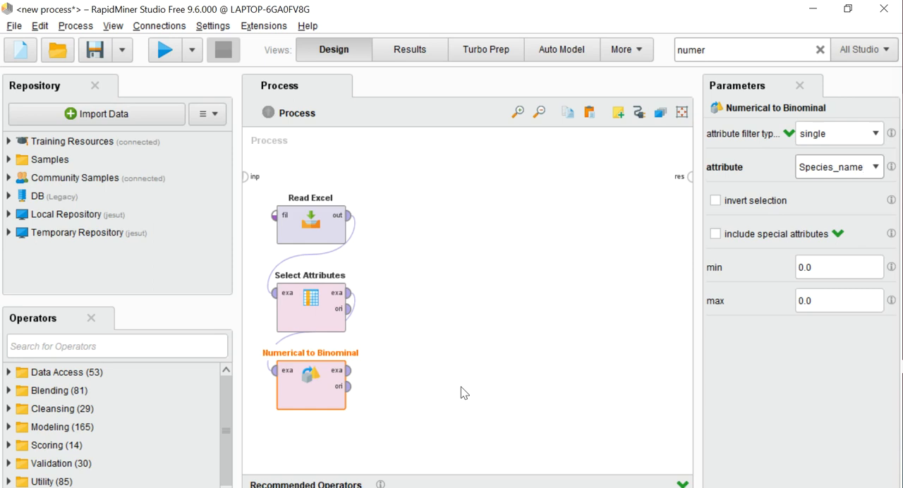
- Find the Split Data operator by searching for "split data" and place it at the lower end of the operator chain
click(747, 52)
key(BackSpace)
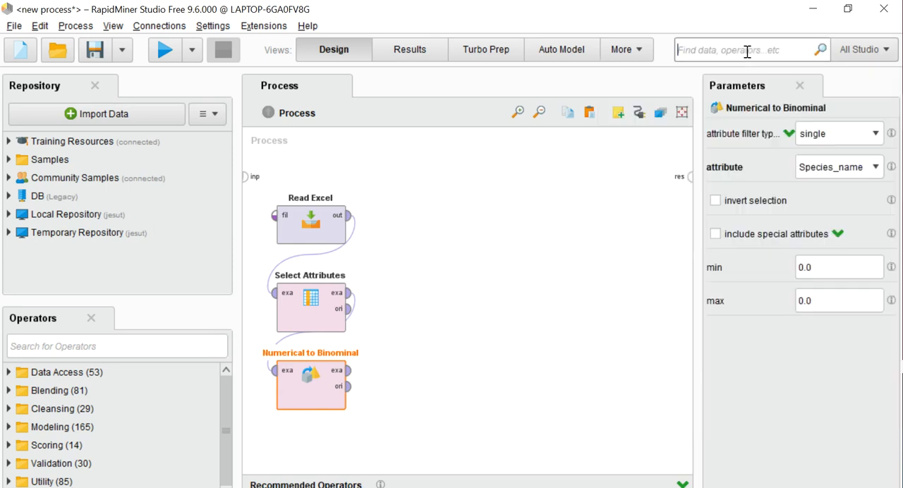
text(split)
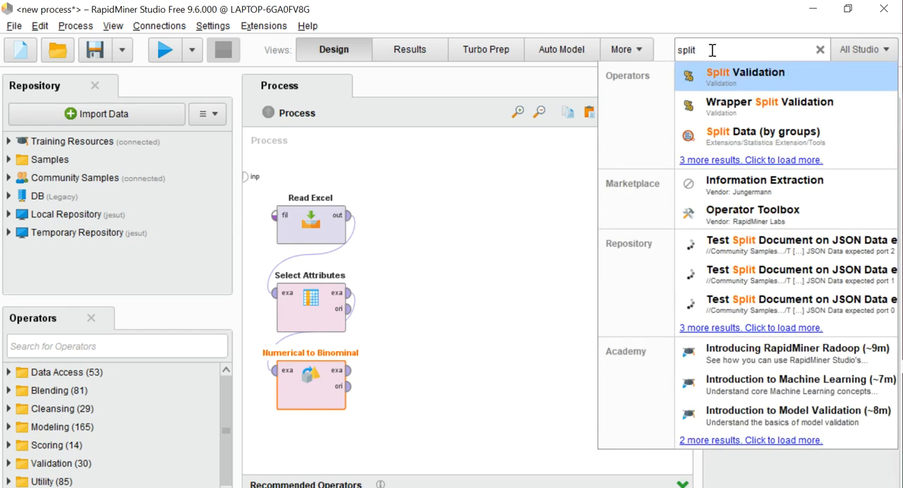
click(712, 50)
text(data)
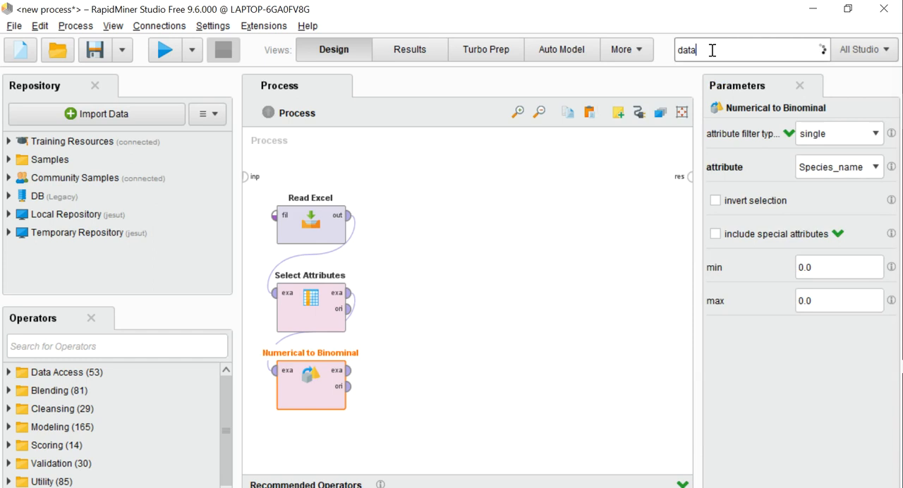
key(BackSpace)
key(BackSpace)
key(BackSpace)
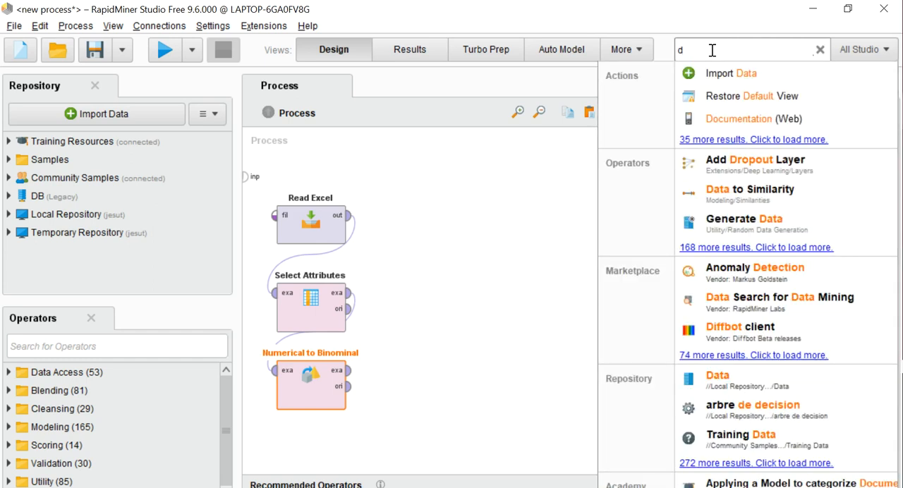
key(BackSpace)
text(split)
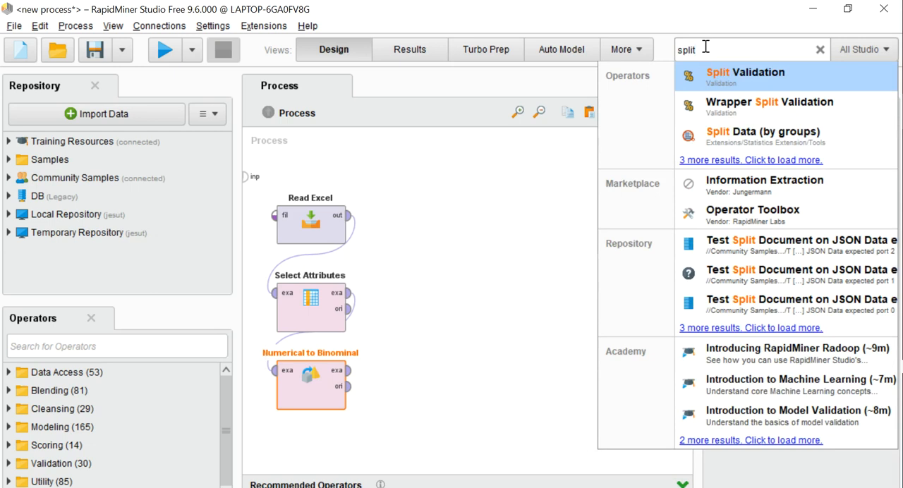
click(705, 47)
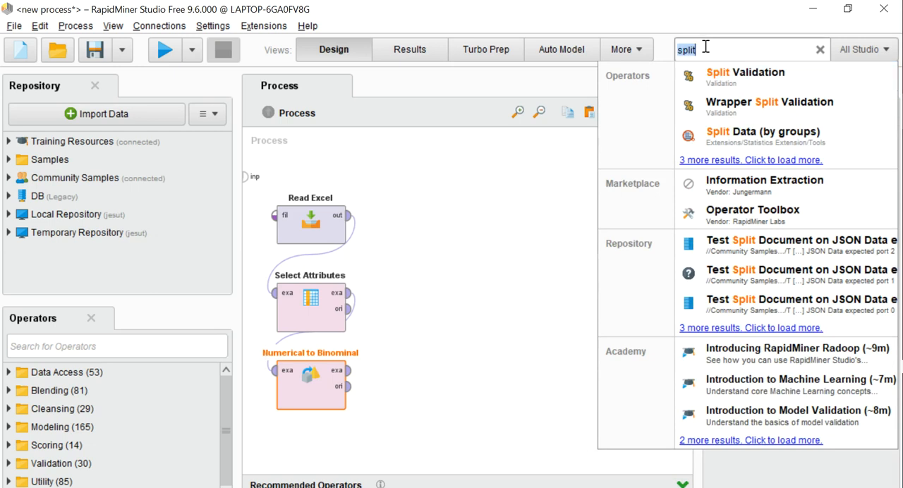
click(706, 47)
text(data)
drag(716, 104, 312, 447)
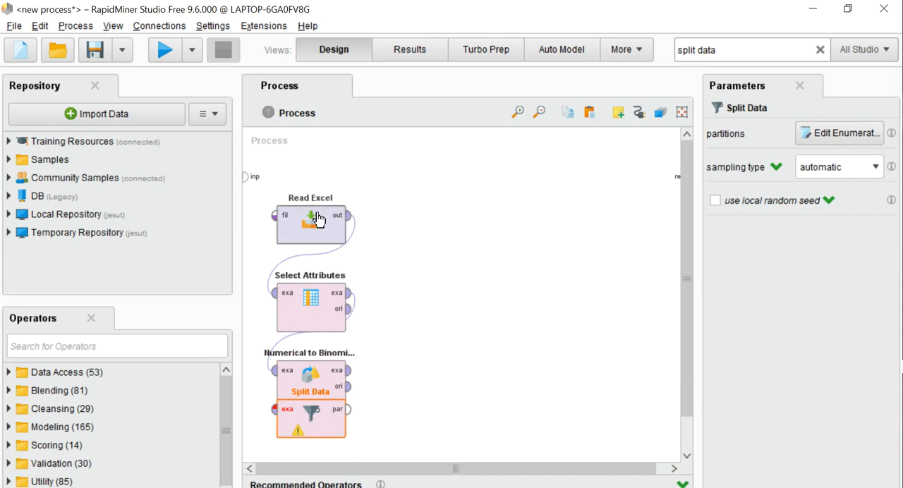
- Shift the three upper operators higher to clear the overlap, and connect Numerical to Binominal's example output to Split Data
drag(318, 218, 318, 179)
drag(311, 298, 310, 260)
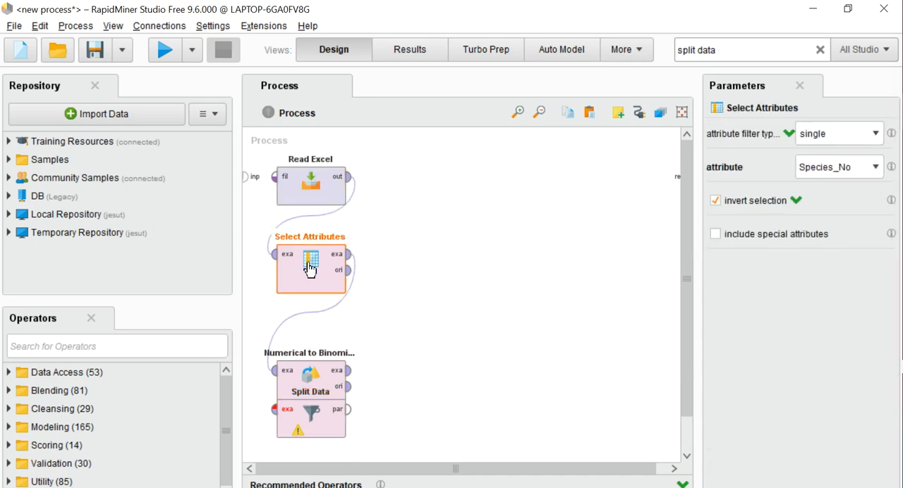
drag(313, 370, 316, 346)
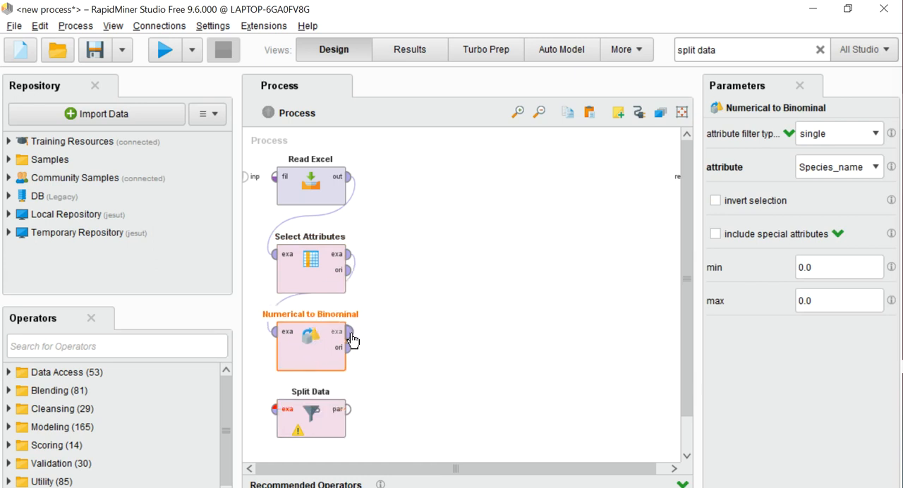
drag(348, 331, 274, 408)
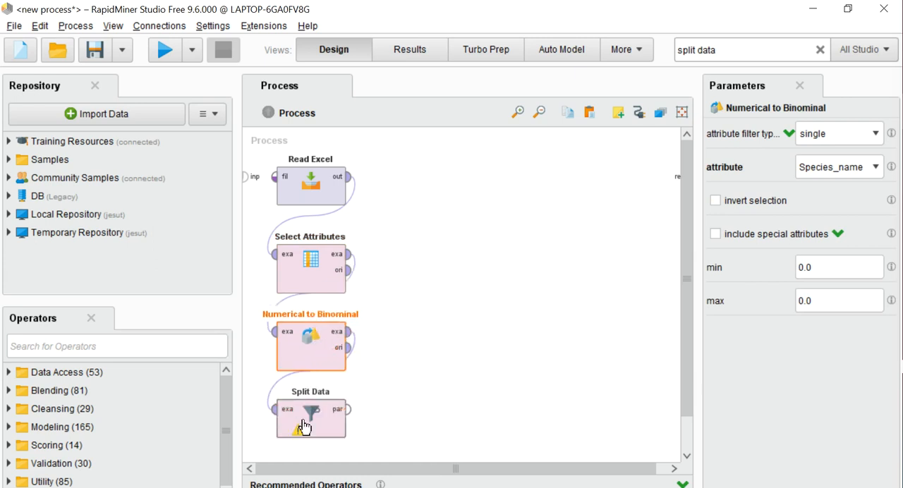
- Define two Split Data partitions with ratios 0.75 and 0.25
click(300, 420)
click(862, 135)
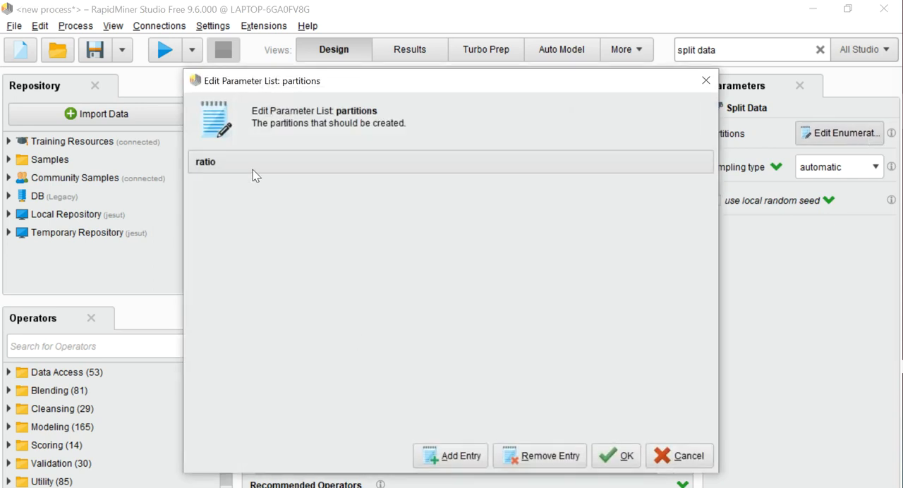
click(444, 456)
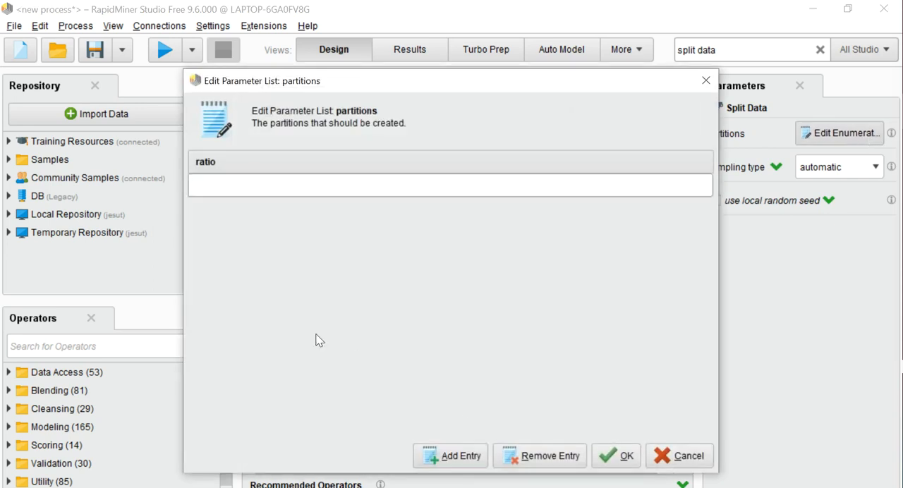
text(0.75)
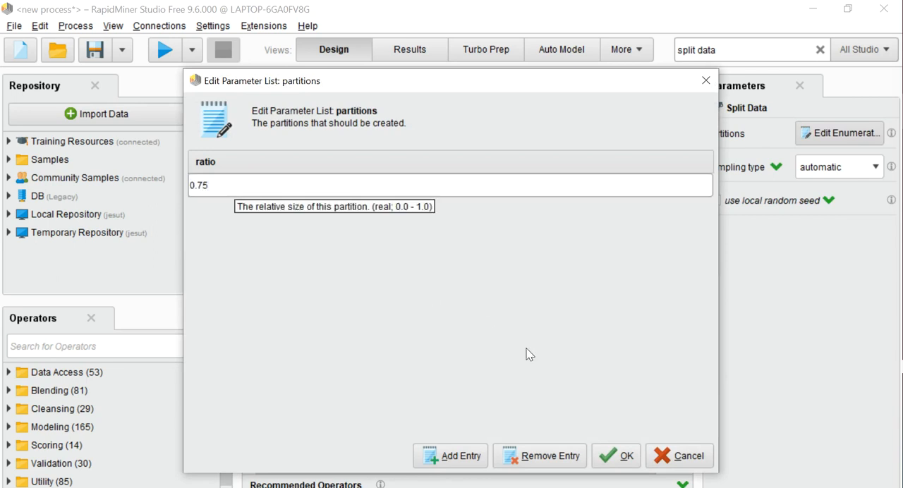
click(454, 459)
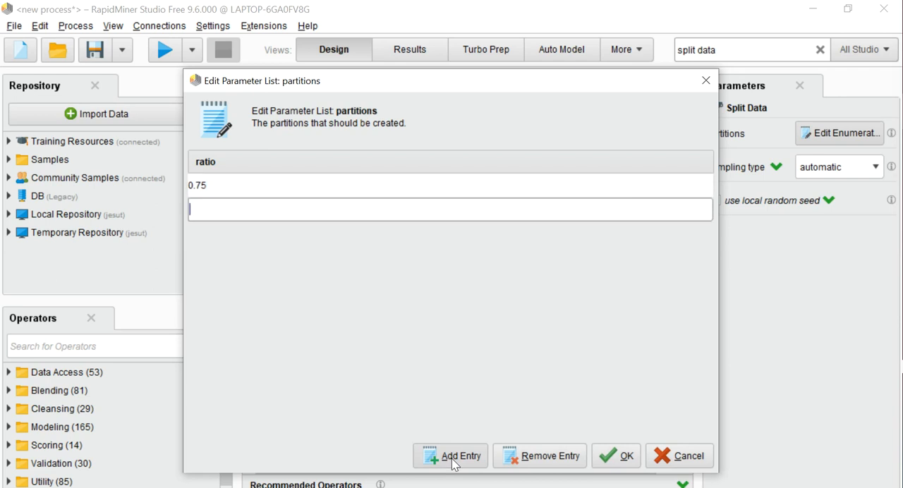
text(0.25)
click(621, 458)
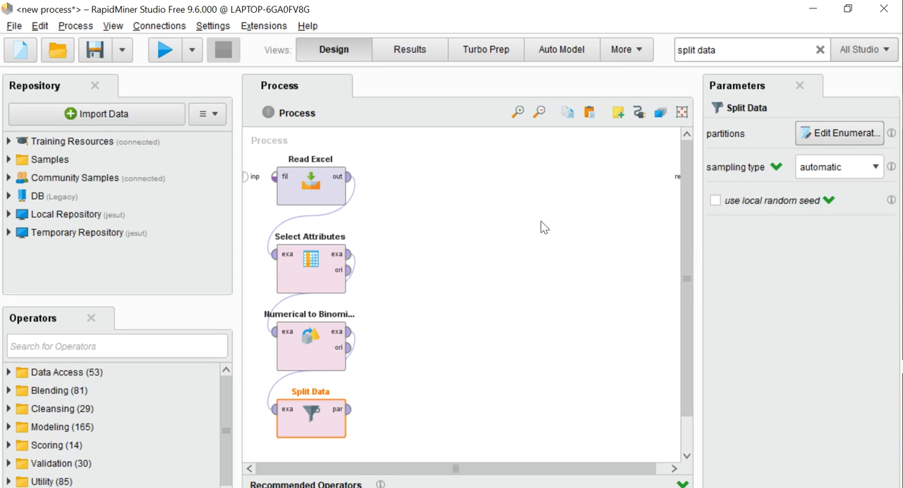
- Find the Apply Model operator by searching for "apply model" and place it beside Split Data
click(728, 55)
key(BackSpace)
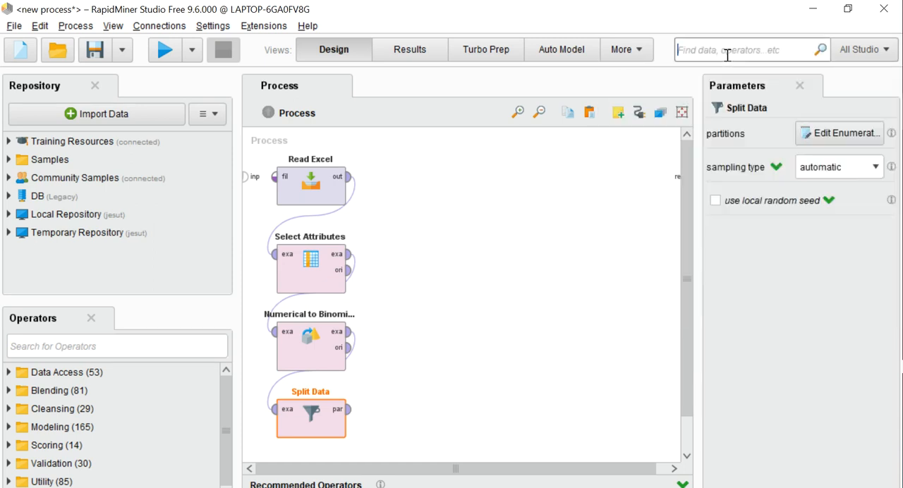
text(l)
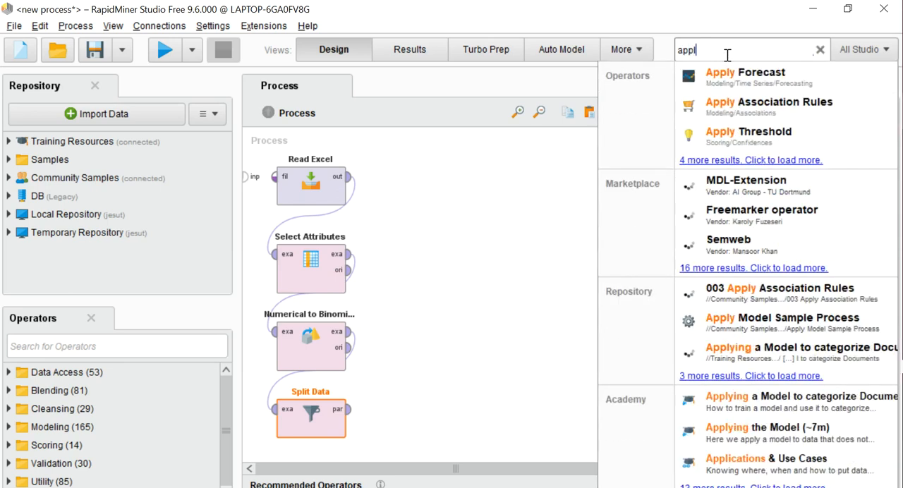
text(y model)
drag(727, 76, 479, 426)
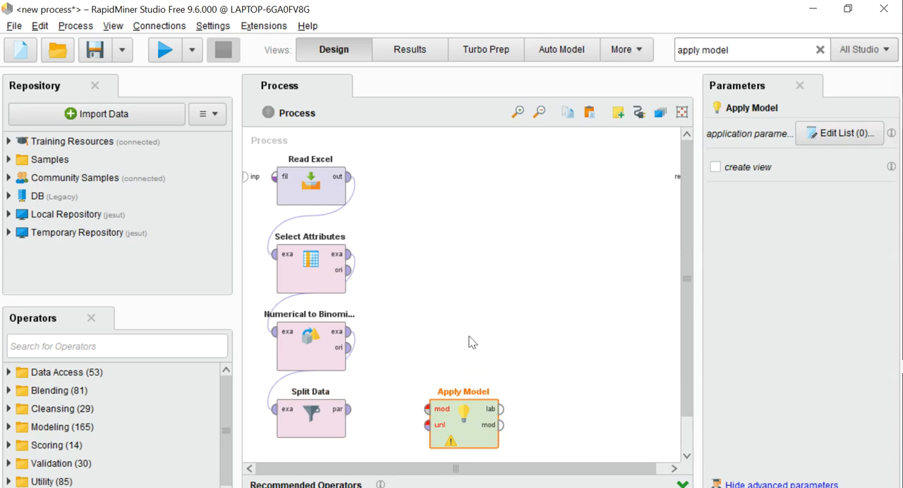
- Find the Deep Learning operator from the Deep Learning extension by searching for "dee" and place it above Apply Model
click(733, 45)
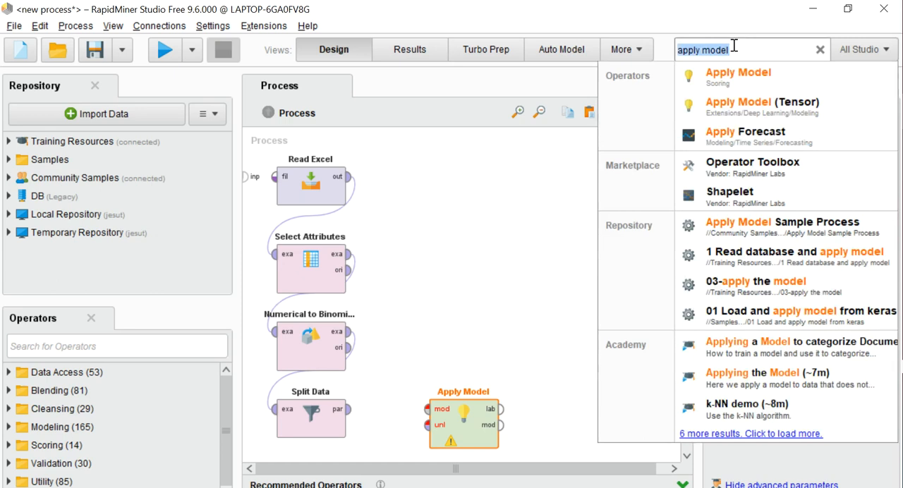
key(BackSpace)
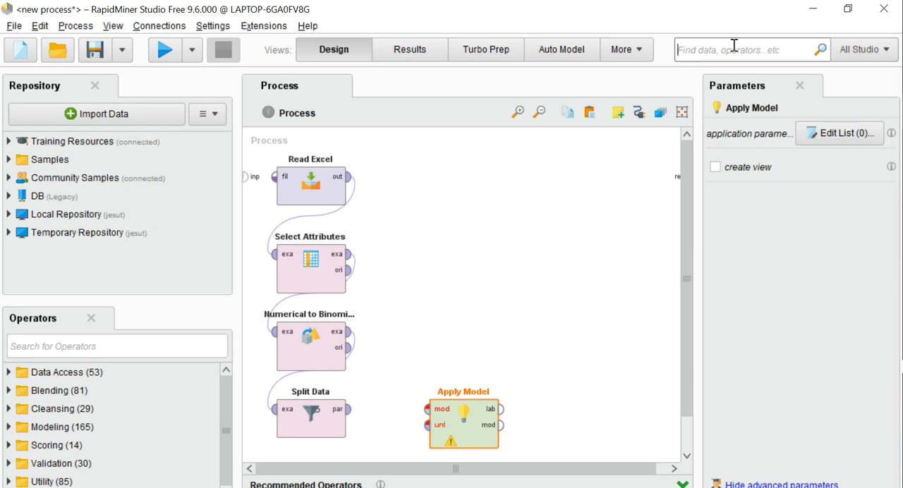
text(dee)
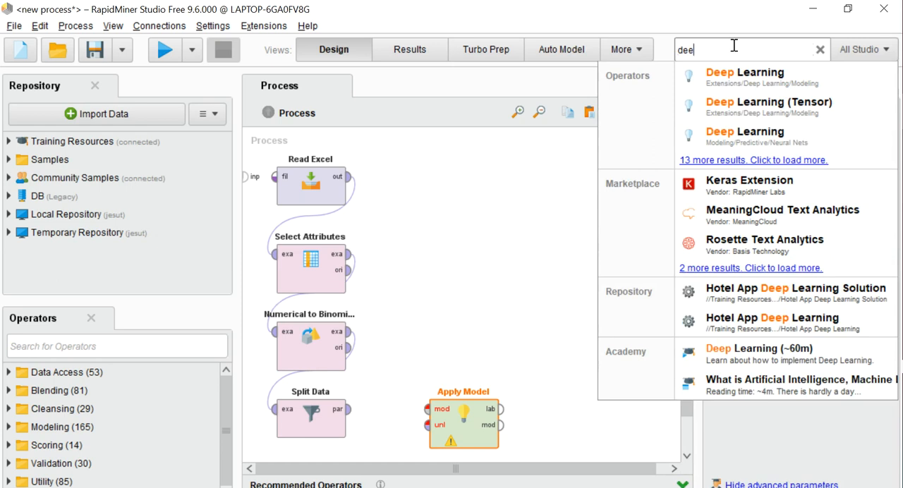
drag(730, 77, 749, 84)
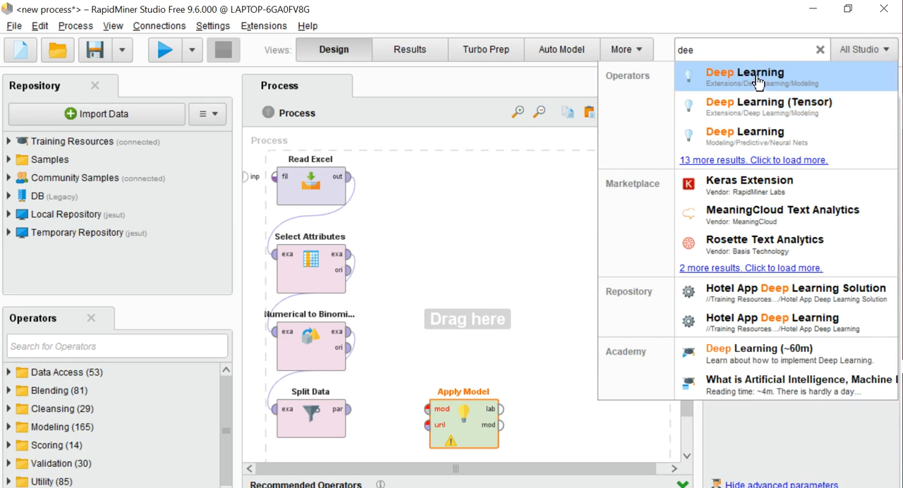
drag(757, 83, 506, 309)
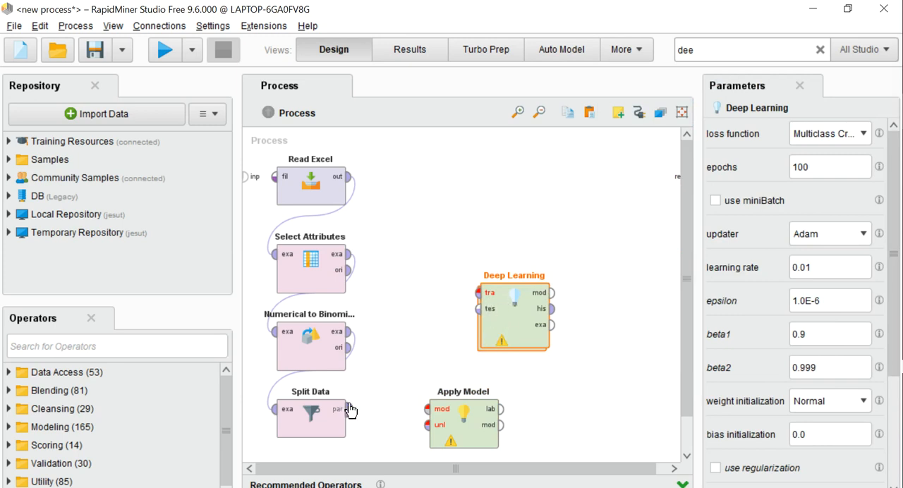
- Connect Split Data's partitions to Deep Learning's training input and Apply Model's unlabelled input, and Deep Learning's model output to Apply Model
drag(348, 409, 481, 293)
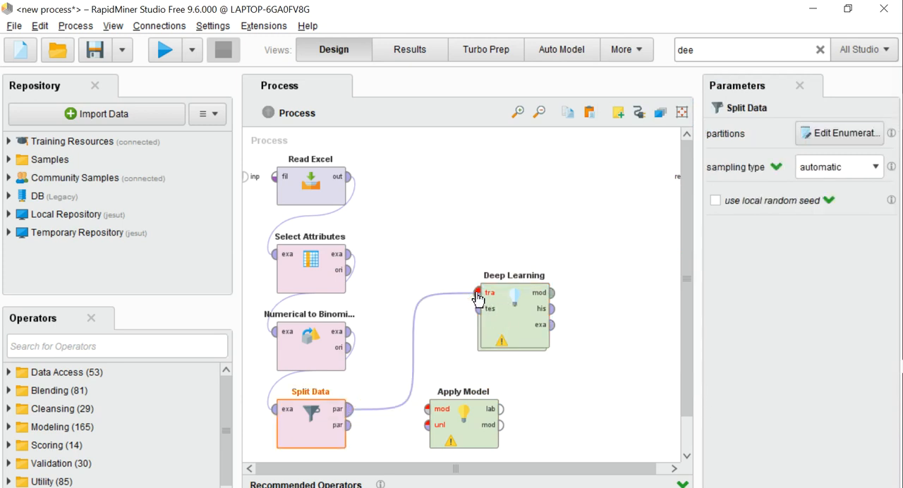
drag(348, 424, 429, 425)
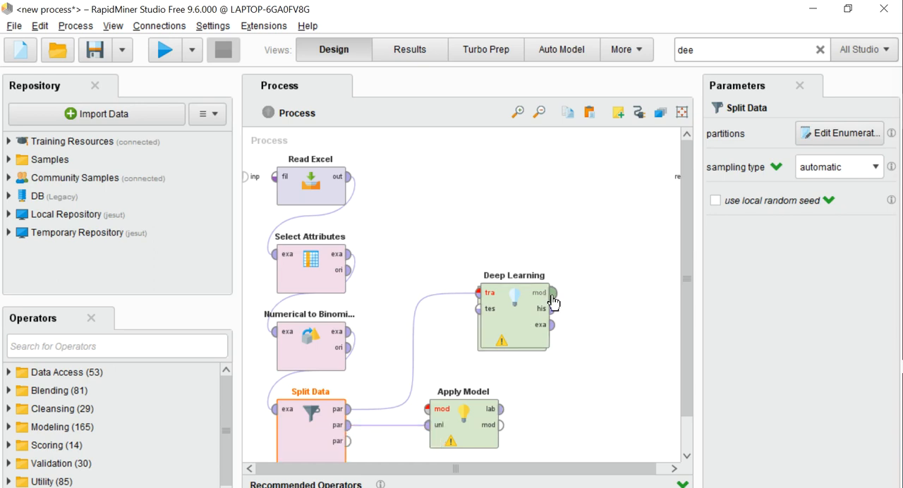
drag(581, 329, 468, 389)
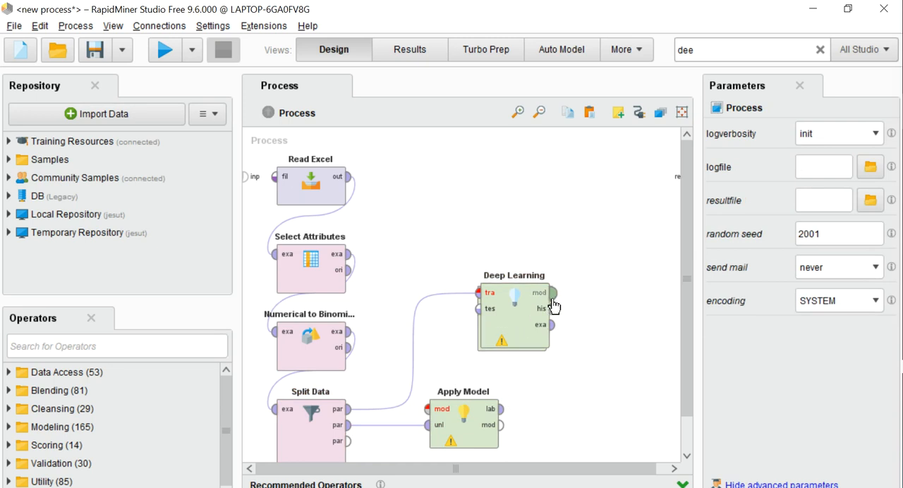
drag(555, 296, 435, 412)
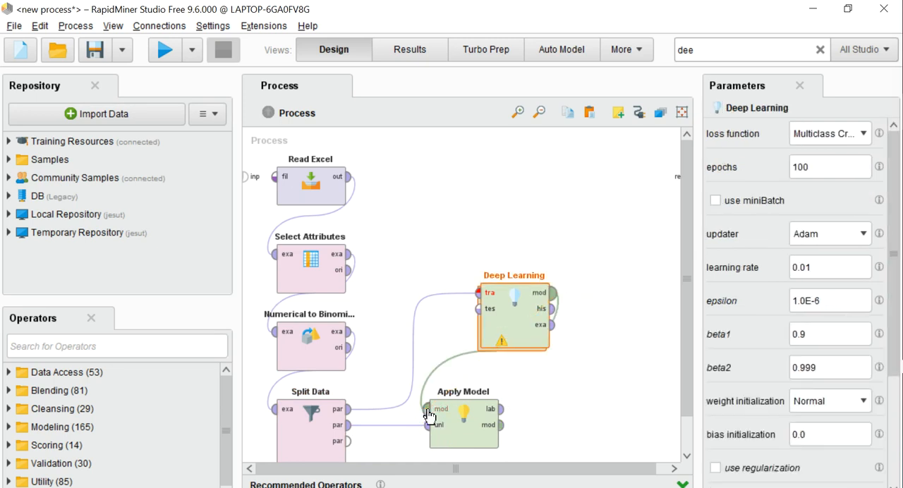
- Set Deep Learning's loss function to Multiclass Cross Entropy (Classification) and updater to Adam, and review its remaining parameters
click(864, 135)
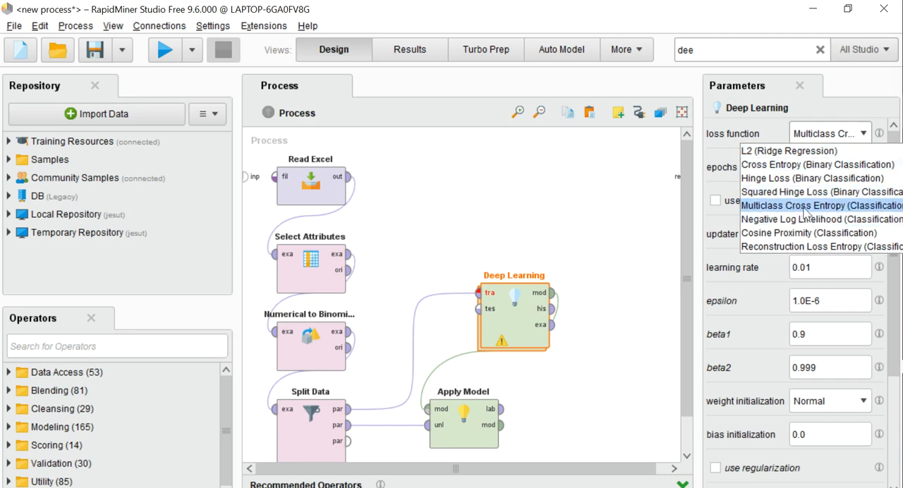
click(872, 206)
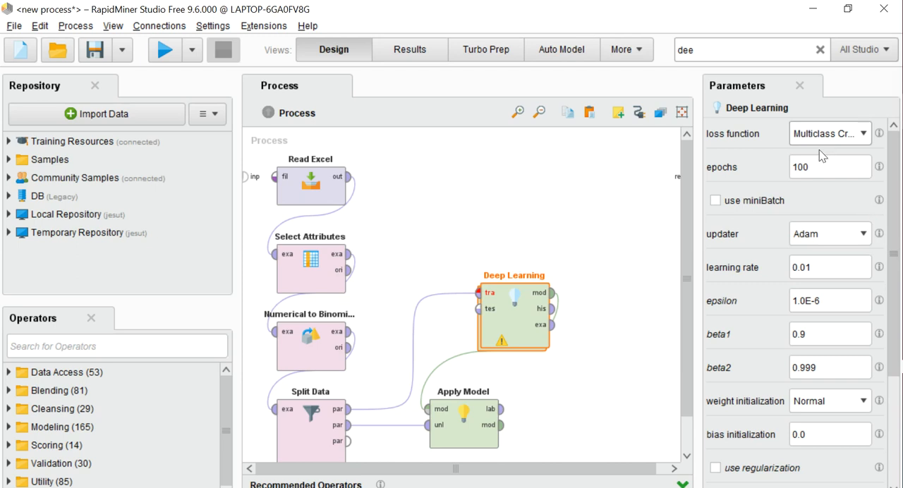
click(857, 237)
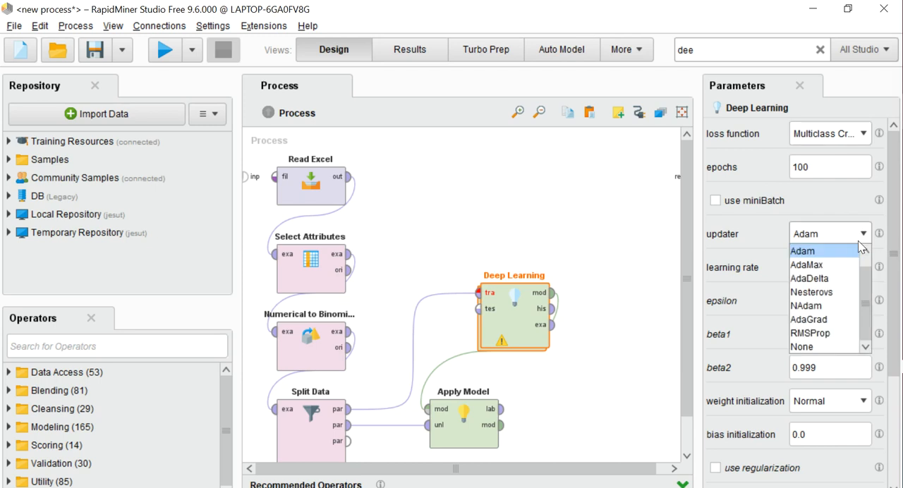
click(797, 252)
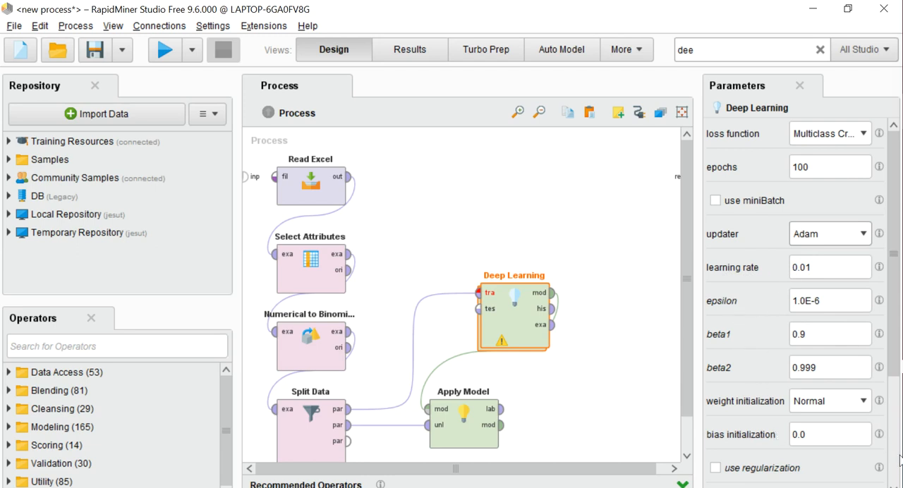
scroll(890, 356, down, 5)
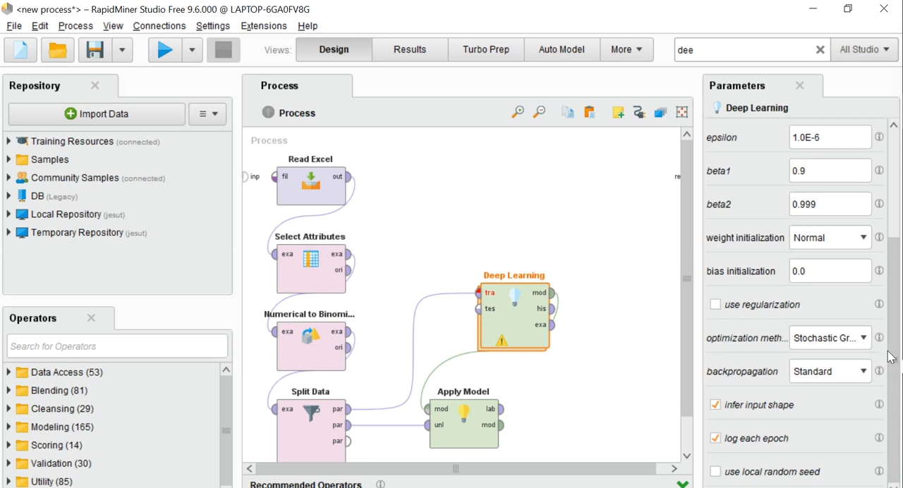
click(893, 148)
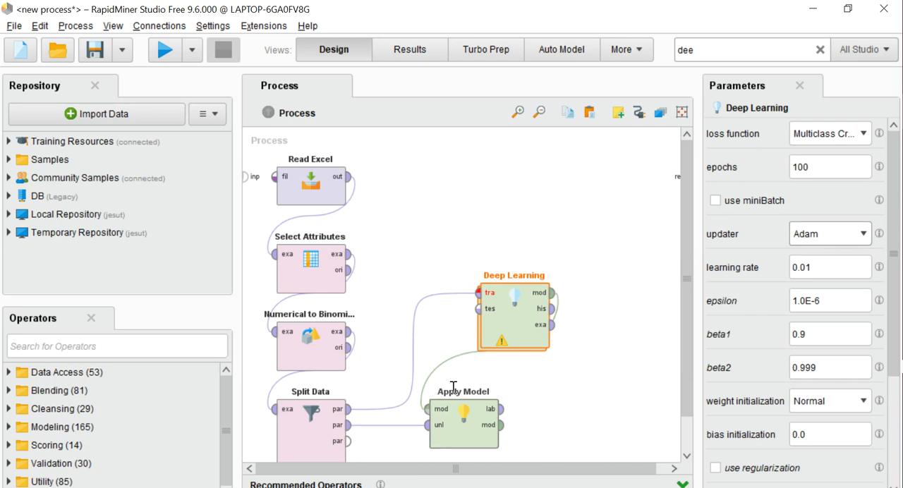
- Use the suggested problem fix to insert Set Role for Species_name before Deep Learning, and move Apply Model directly below Deep Learning
click(499, 343)
click(404, 454)
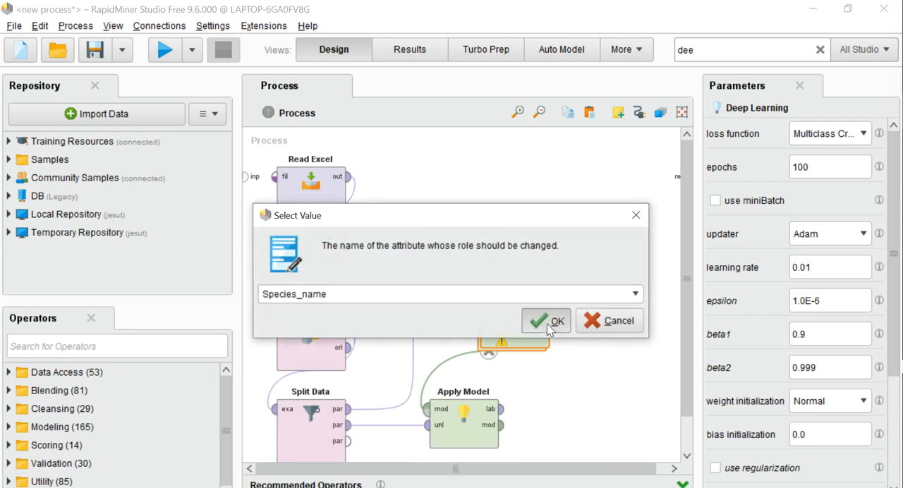
click(547, 320)
drag(468, 417, 526, 459)
- Apply the suggested fix for Deep Learning's missing layer architecture input and show the Set Role parameters
click(515, 349)
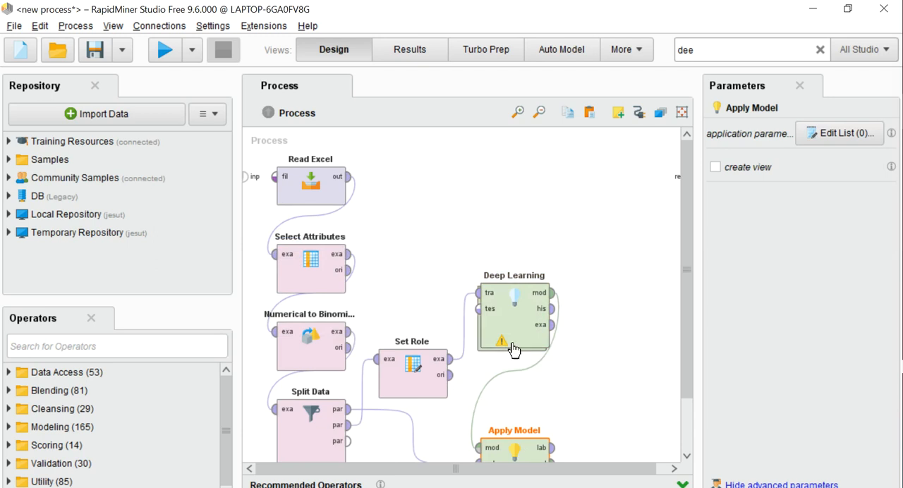
click(501, 342)
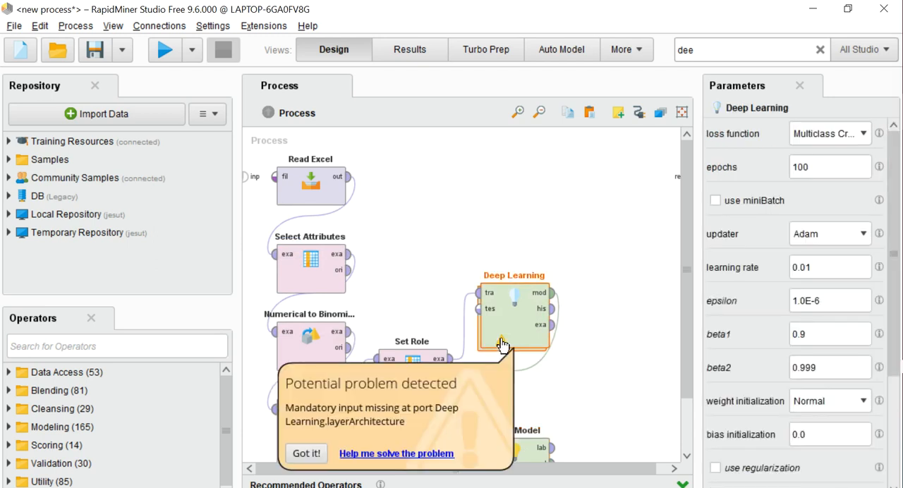
click(405, 454)
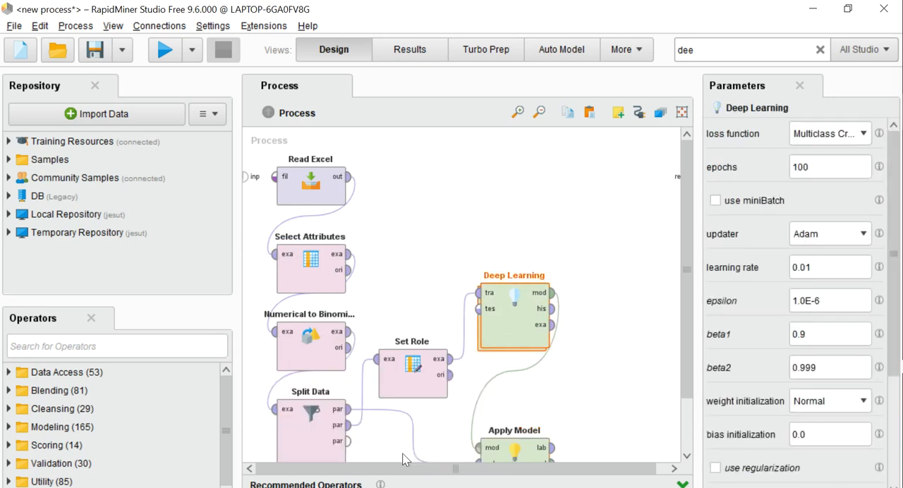
click(420, 372)
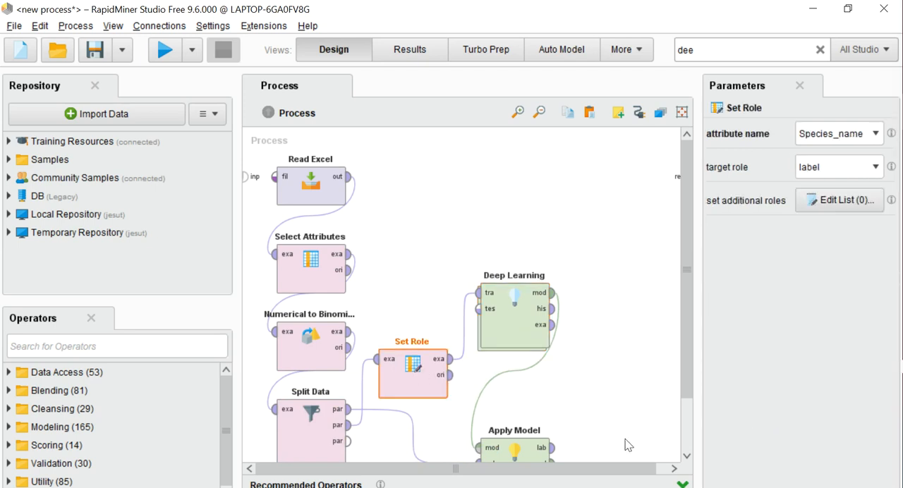
- Find the Performance operator by searching for "perfo", place it beside Deep Learning, and connect Apply Model's labelled output to it
click(687, 458)
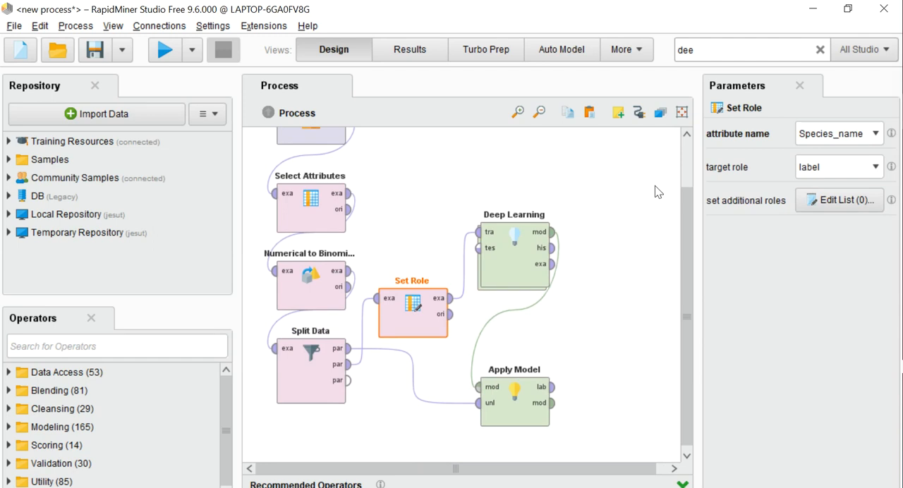
click(710, 50)
key(BackSpace)
text(perfo)
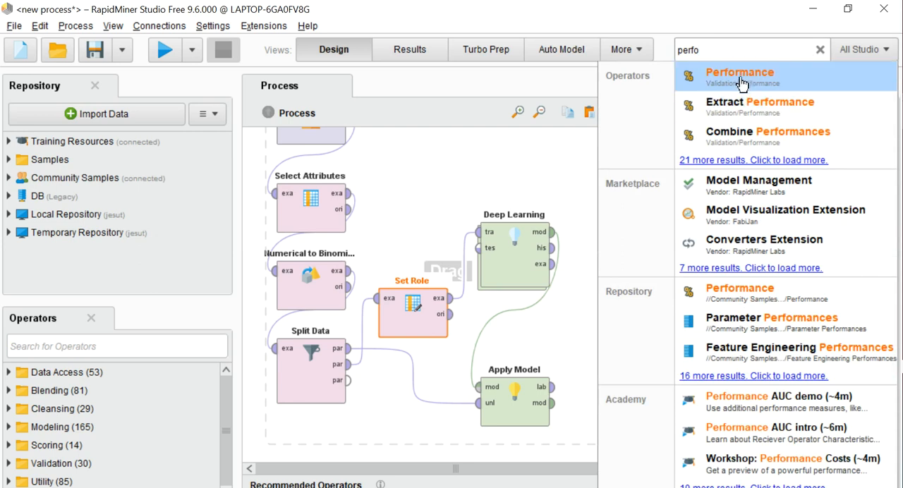
drag(749, 76, 622, 315)
drag(551, 387, 580, 310)
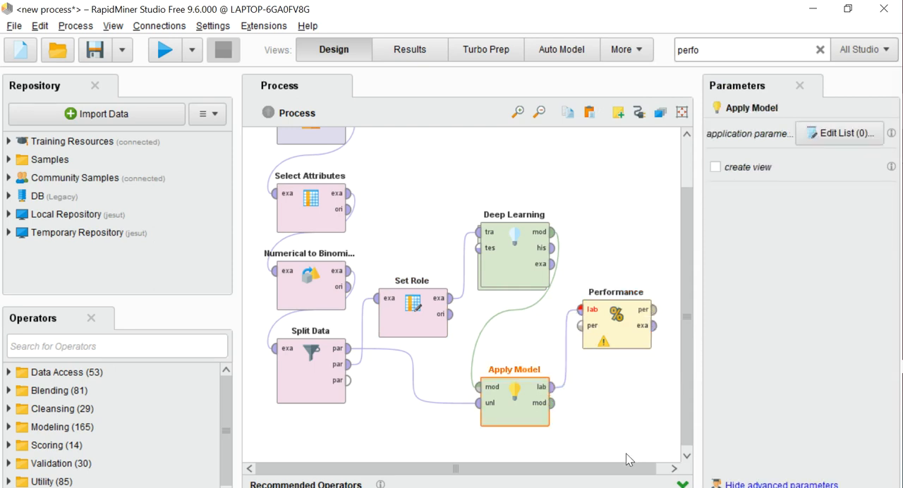
- Connect Performance's performance output to the first result port of the process
click(674, 470)
drag(642, 310, 671, 185)
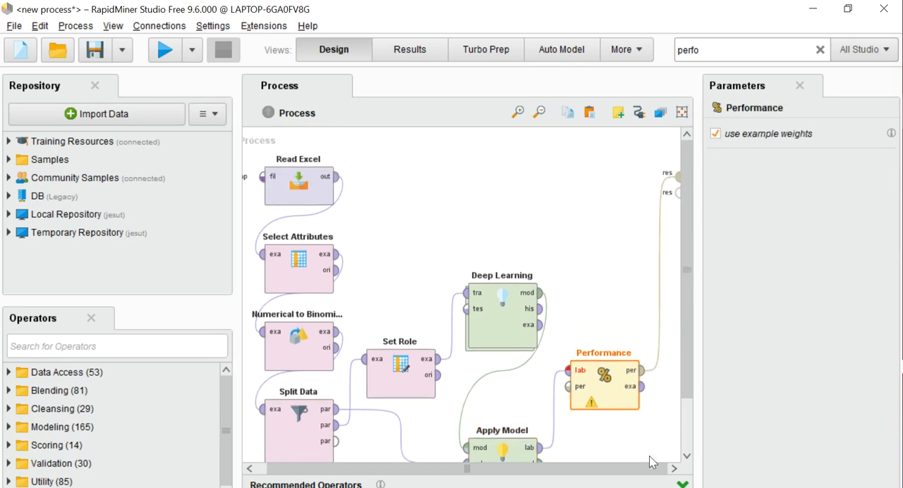
drag(689, 457, 689, 457)
mouse_move(555, 373)
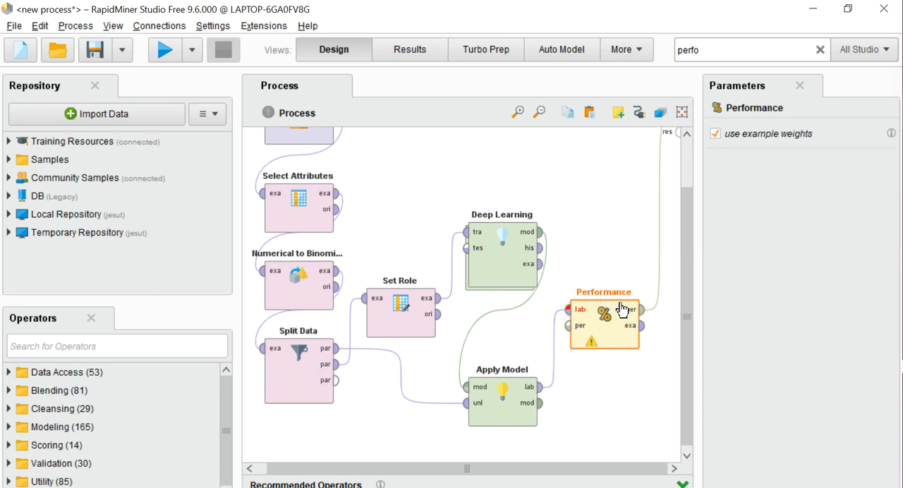
- Move Performance up and away from Apply Model, and remove the connection between the two operators
drag(617, 310, 630, 303)
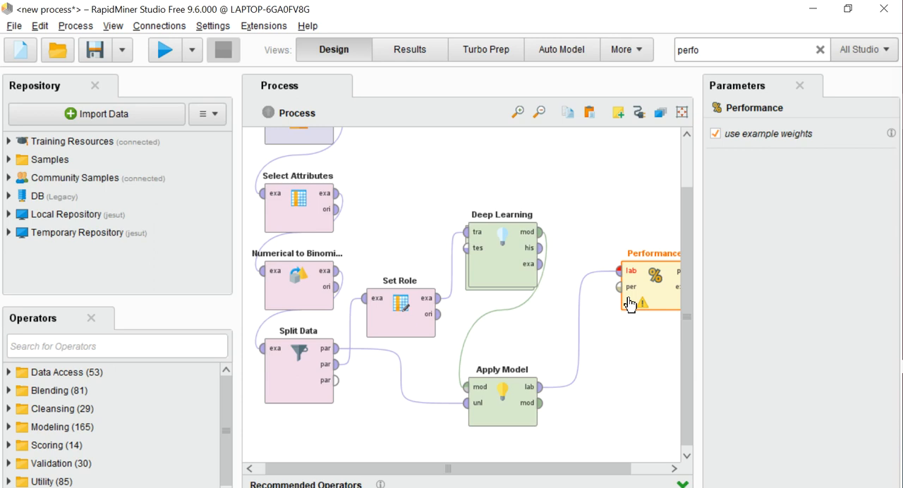
click(578, 328)
- Find the Set Role operator by searching for "rol" and place a second one beside Apply Model, below Performance
click(710, 54)
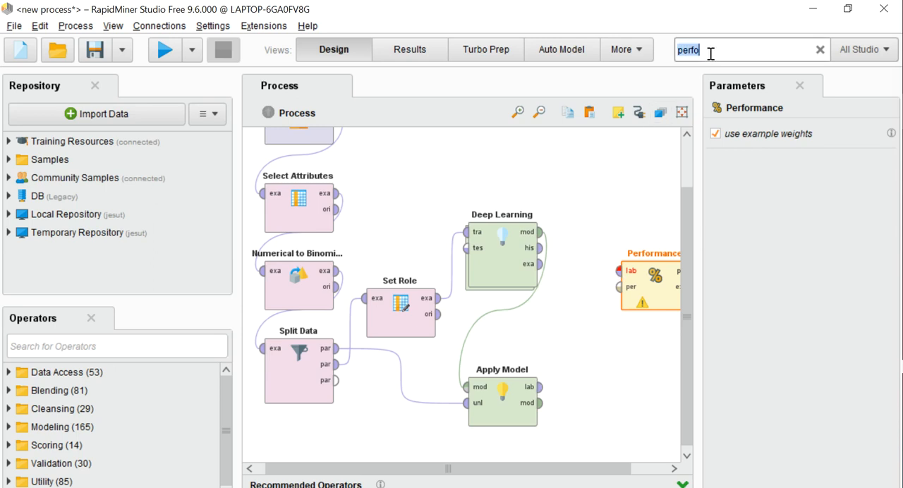
key(BackSpace)
text(sev)
key(BackSpace)
text(t)
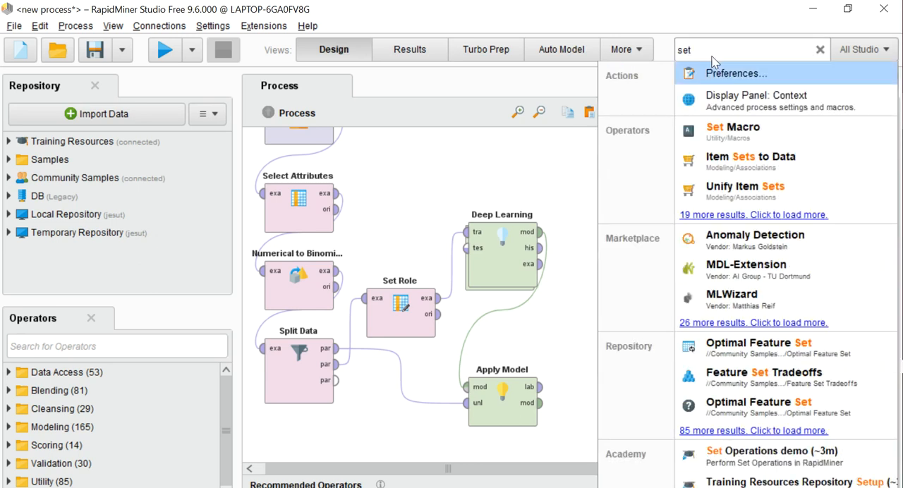
double_click(732, 48)
key(BackSpace)
text(rol)
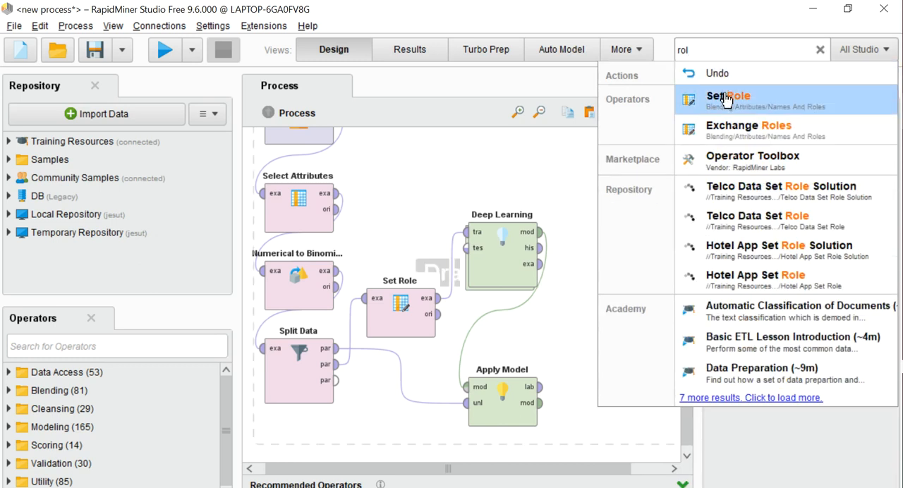
drag(727, 99, 621, 388)
- Connect Apply Model's labelled output to the second Set Role, and its example set output to Performance's labelled input
click(542, 396)
drag(541, 390, 579, 348)
drag(640, 353, 619, 276)
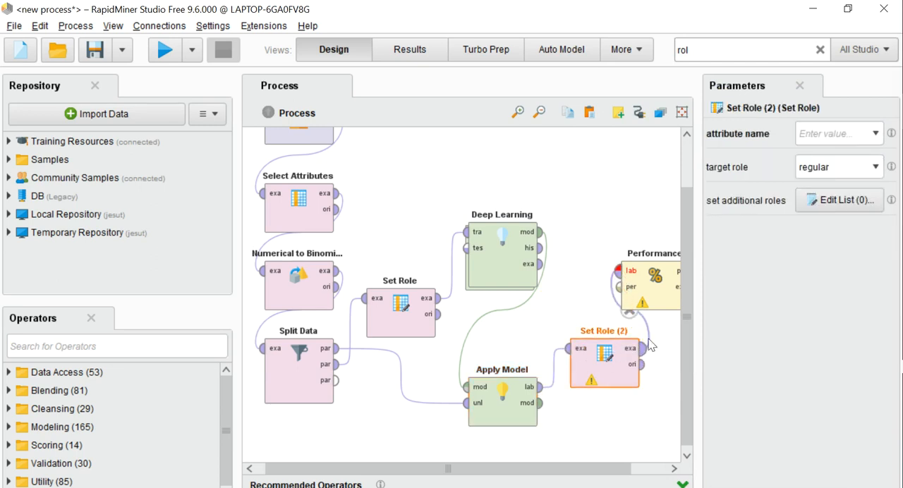
- Set the second Set Role's attribute name to Species_name with target role label, and run the process
click(593, 380)
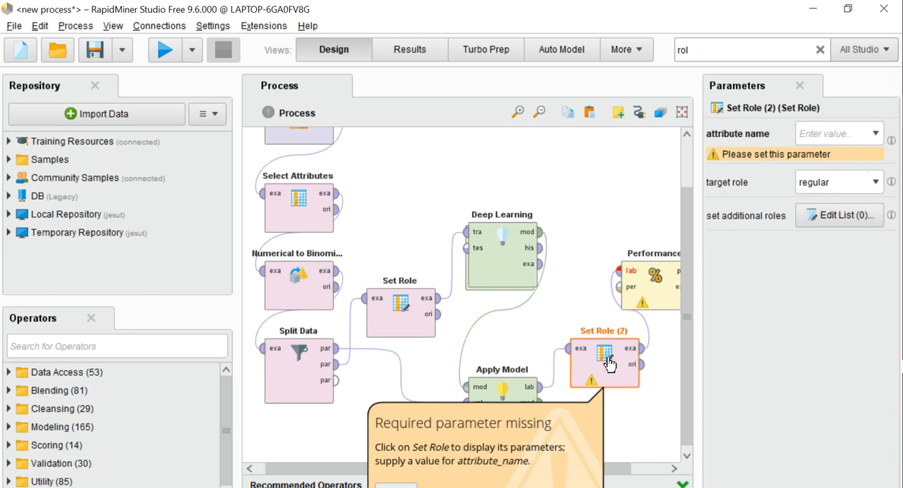
click(874, 135)
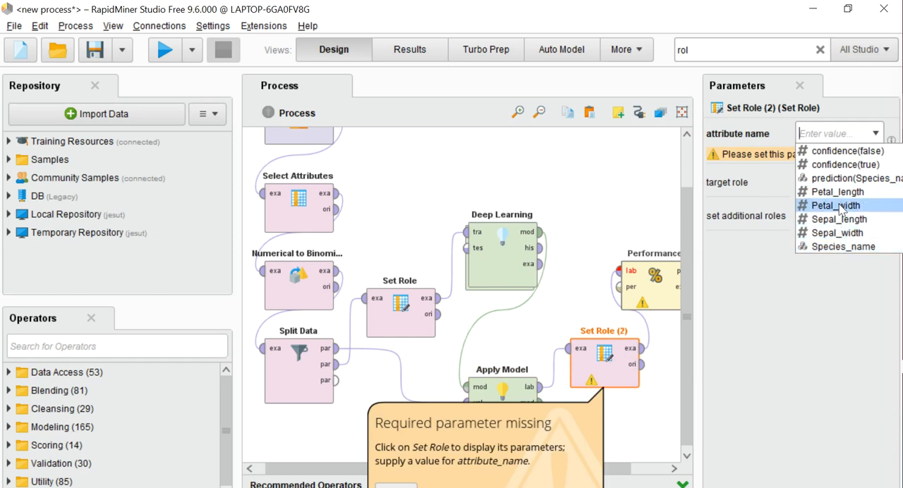
click(840, 247)
click(876, 168)
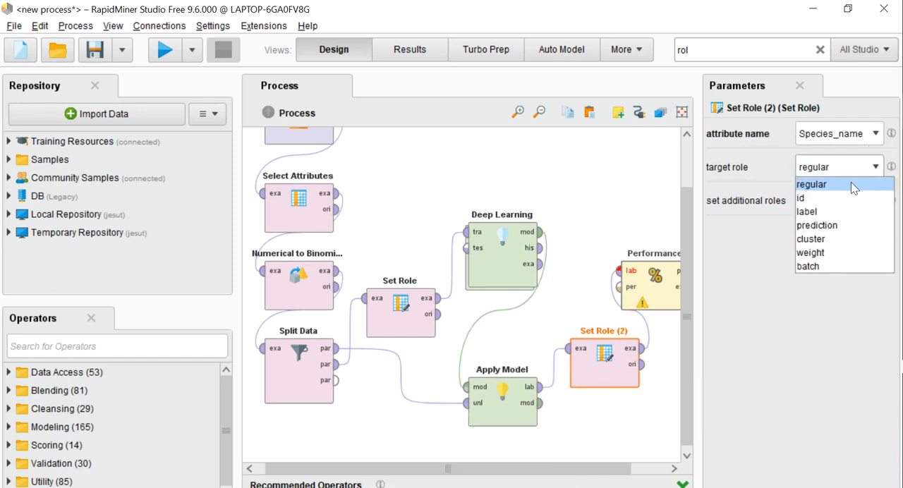
click(808, 212)
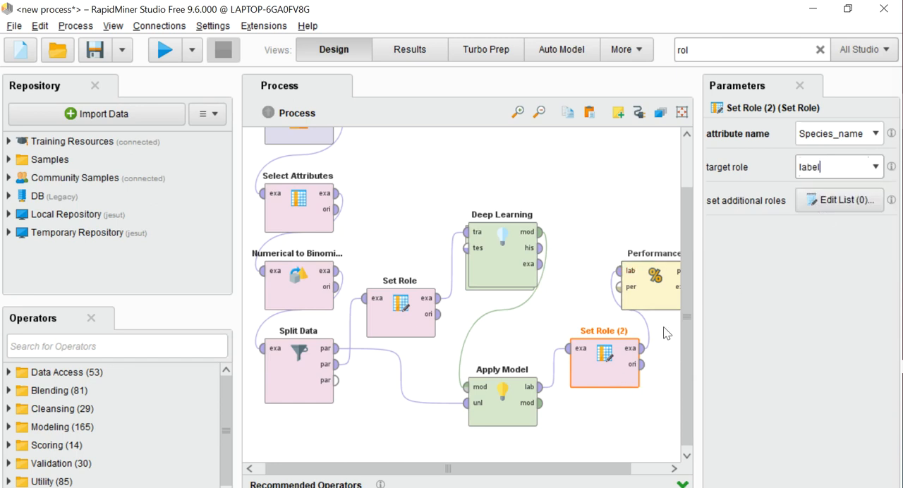
drag(617, 470, 562, 477)
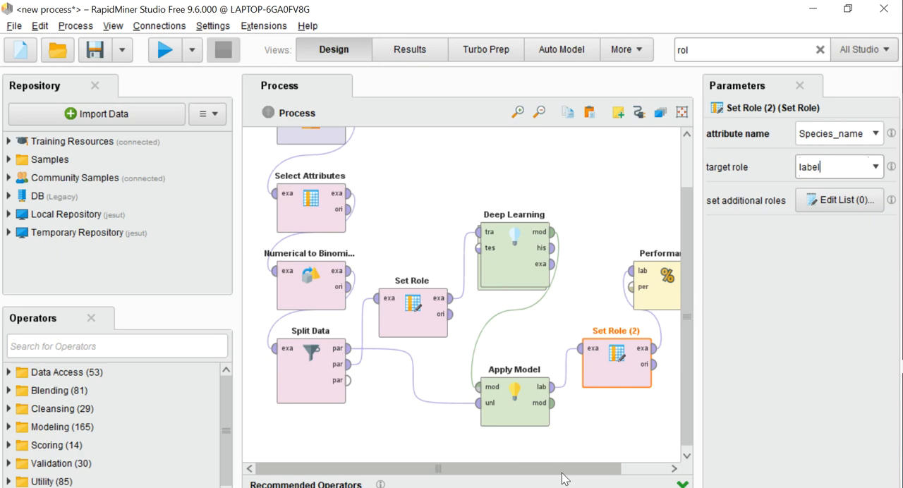
click(163, 51)
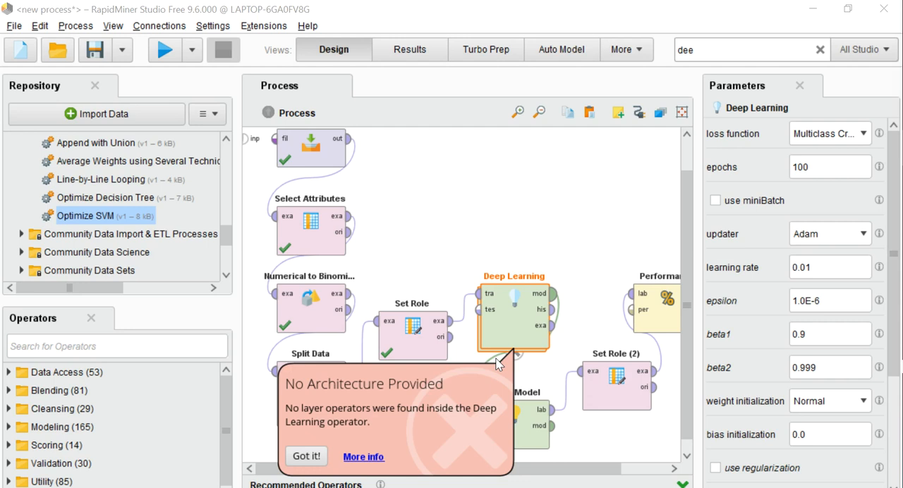
- Replace the extension's Deep Learning operator with the Deep Learning operator from Modeling/Predictive/Neural Nets in the same place
click(721, 48)
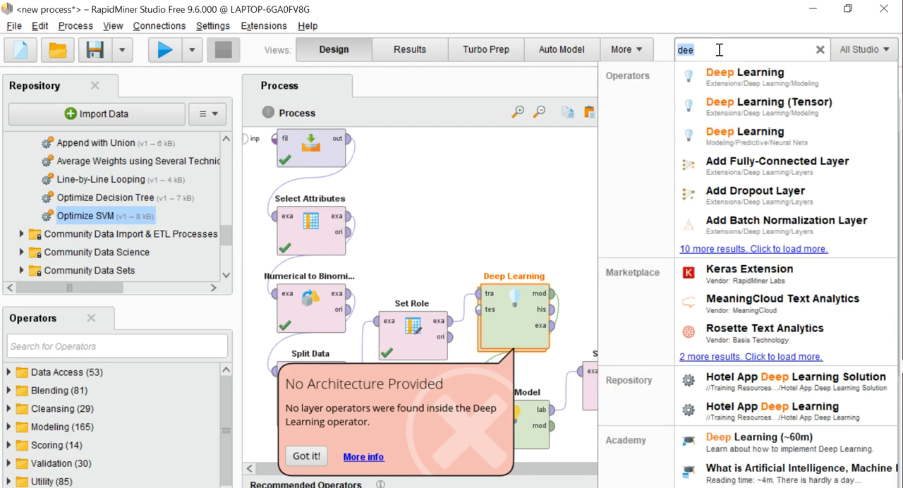
right_click(511, 333)
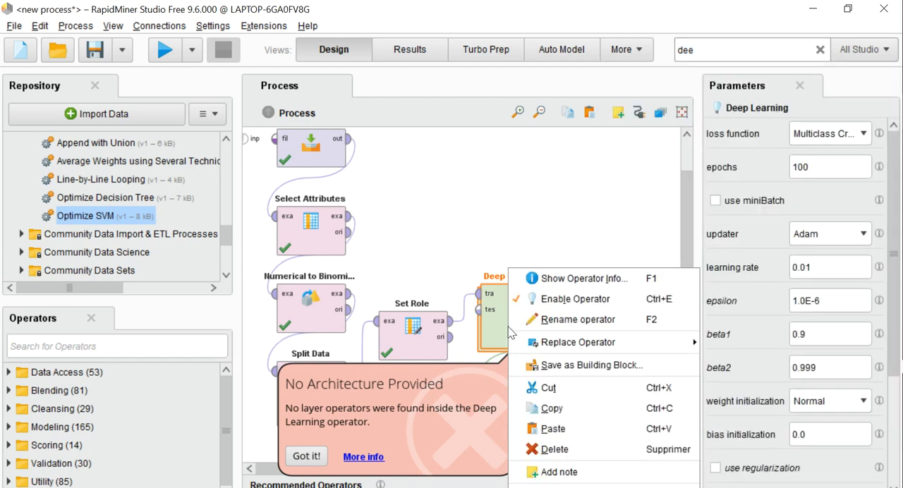
click(555, 449)
click(727, 50)
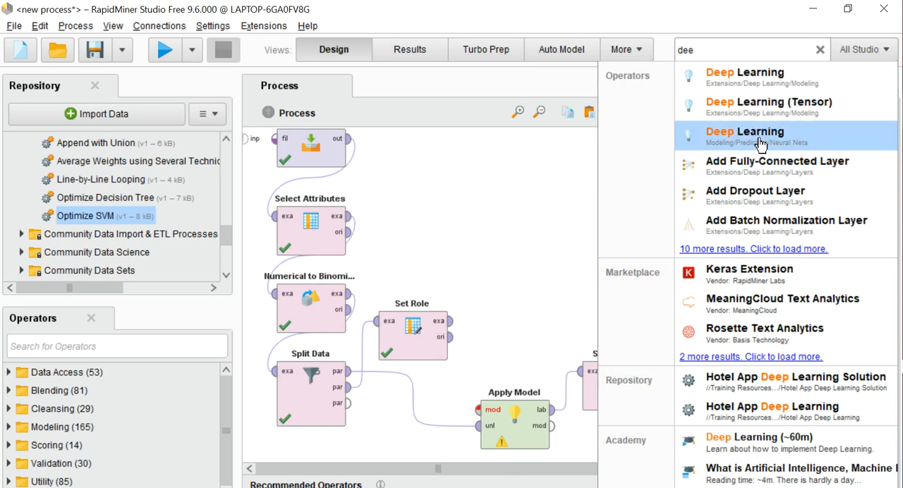
drag(760, 136, 521, 293)
- Wire the first Set Role's example output into Deep Learning and its model output into Apply Model, and run the process
drag(452, 321, 479, 293)
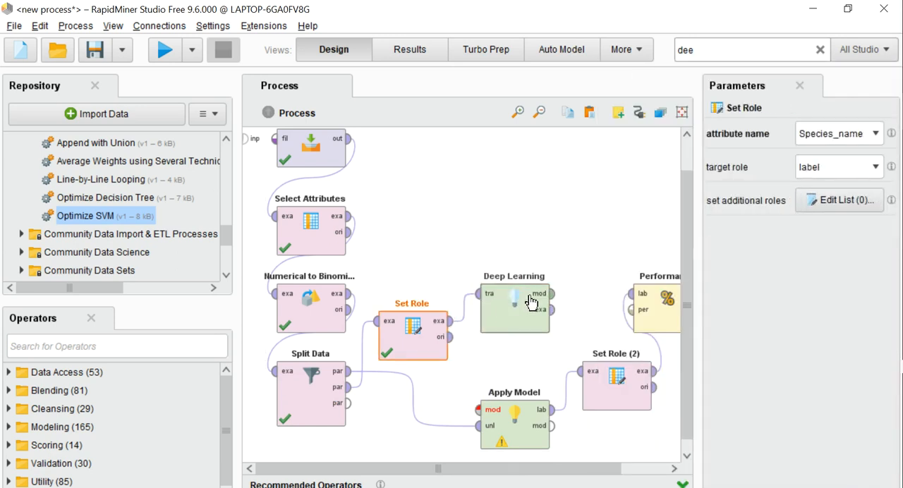
drag(553, 293, 479, 410)
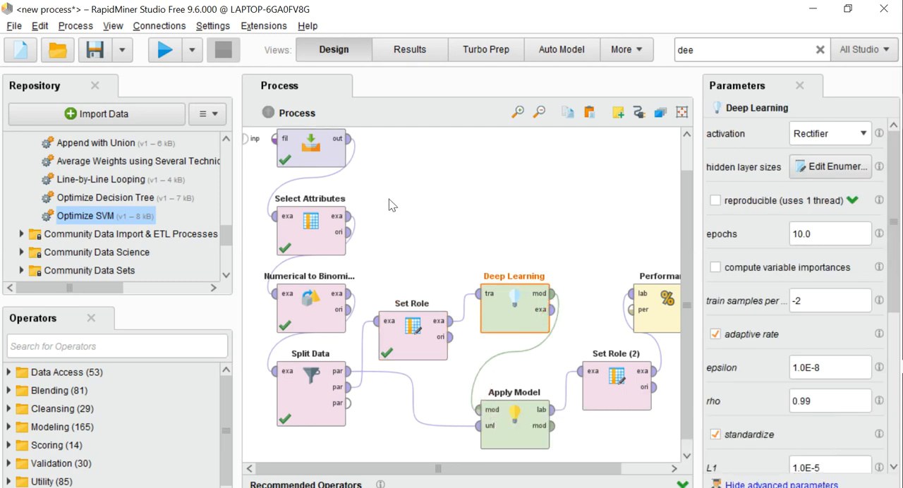
click(163, 50)
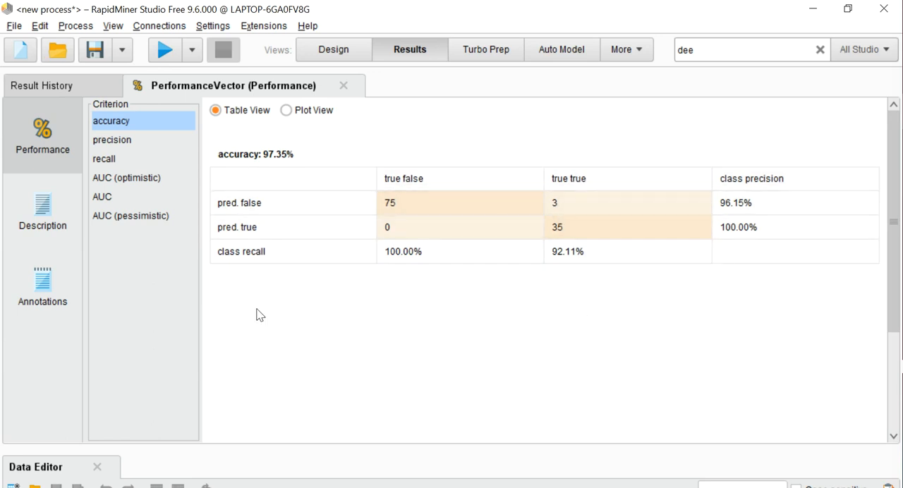
- Examine the performance results for precision, recall and the three AUC criteria, plus the result's description and annotations
click(111, 141)
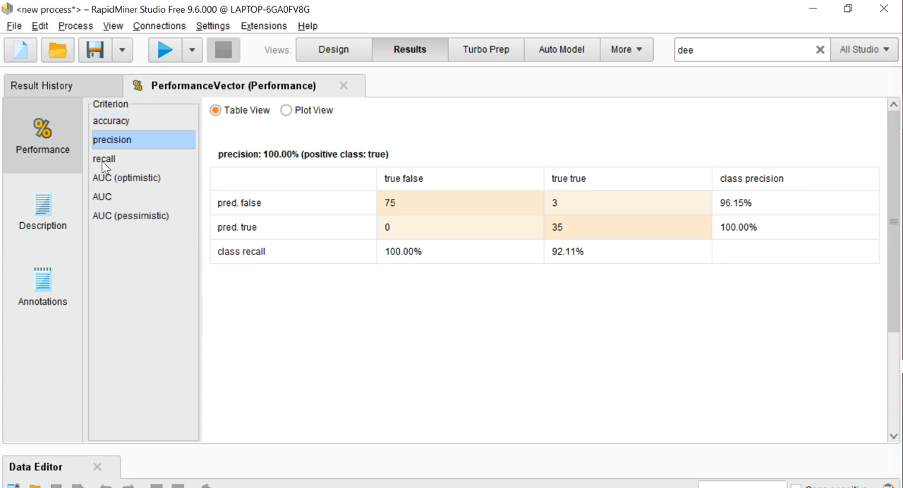
click(105, 163)
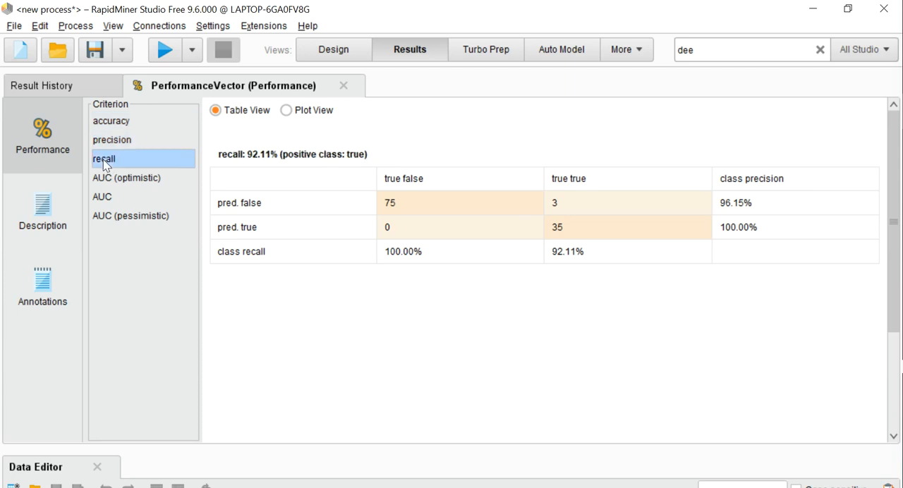
click(106, 178)
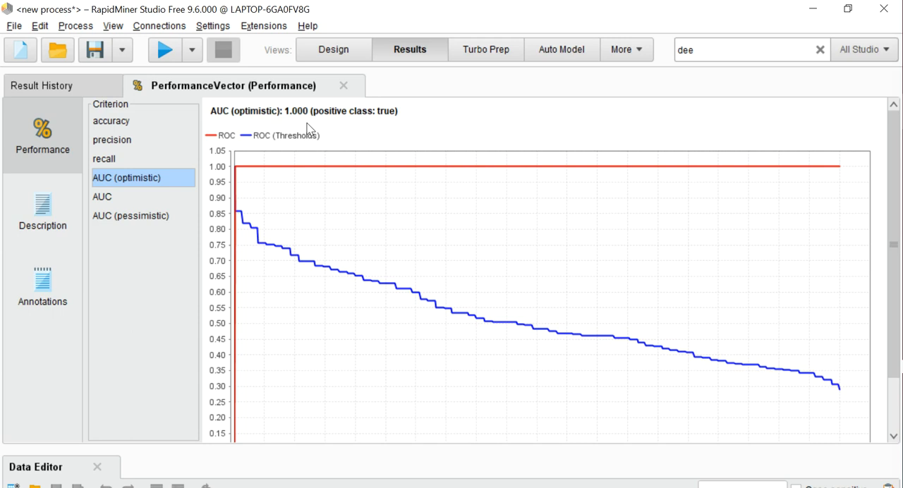
click(106, 197)
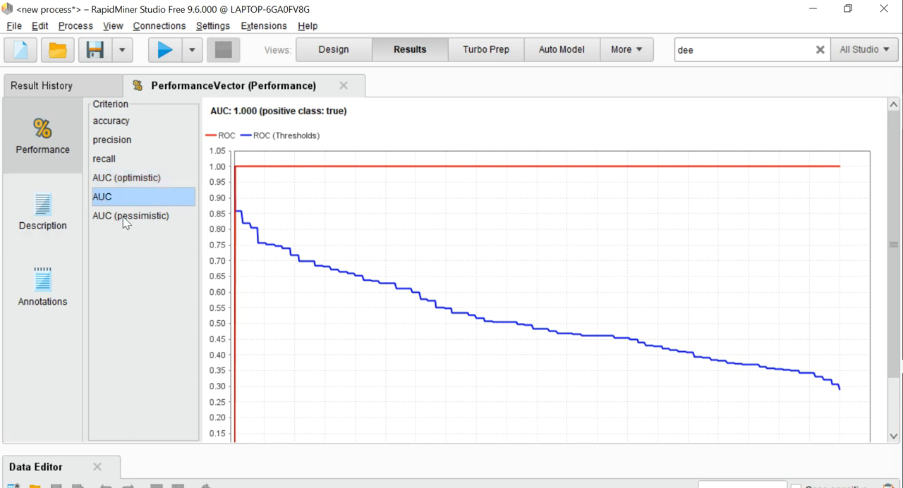
click(125, 216)
click(44, 222)
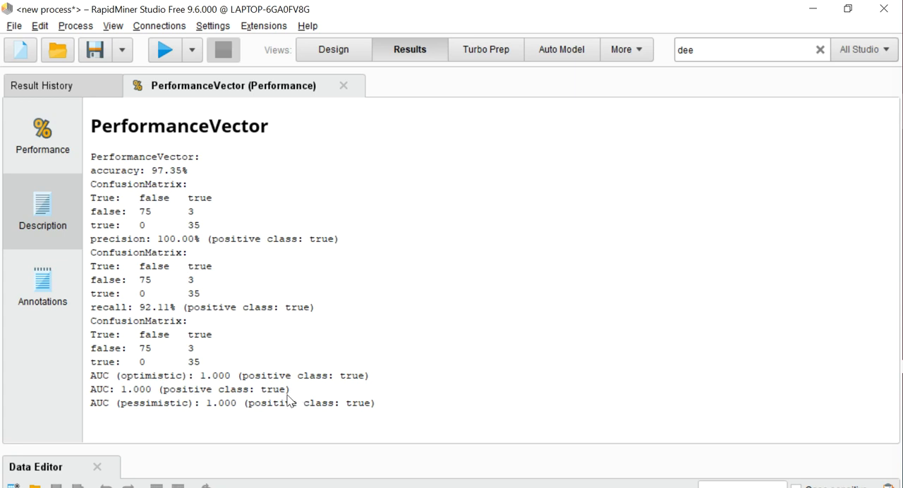
click(50, 277)
click(42, 145)
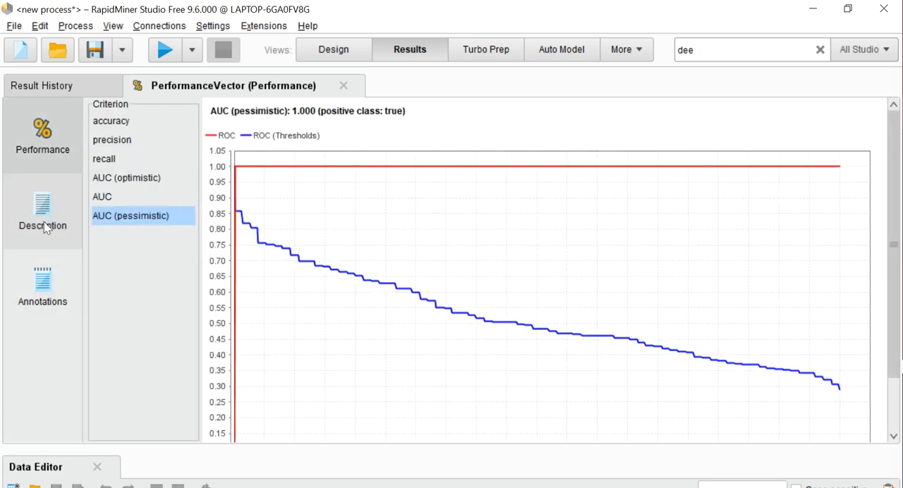
drag(891, 337, 893, 317)
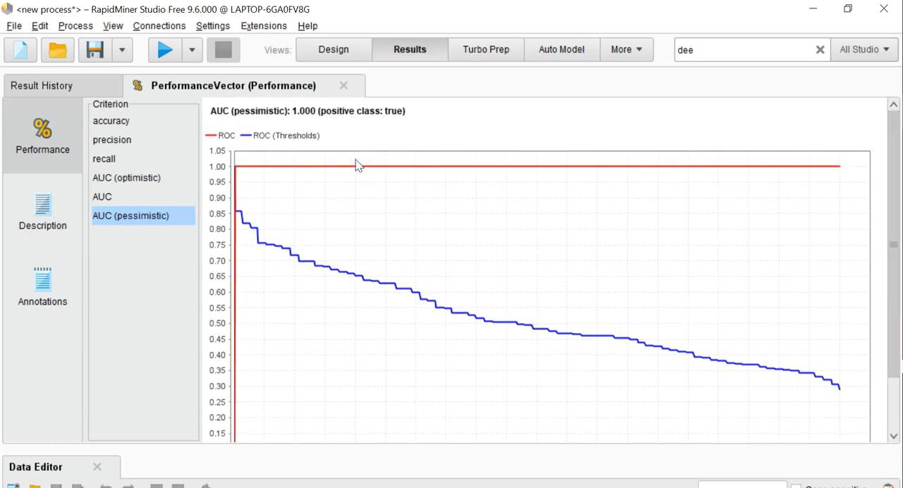